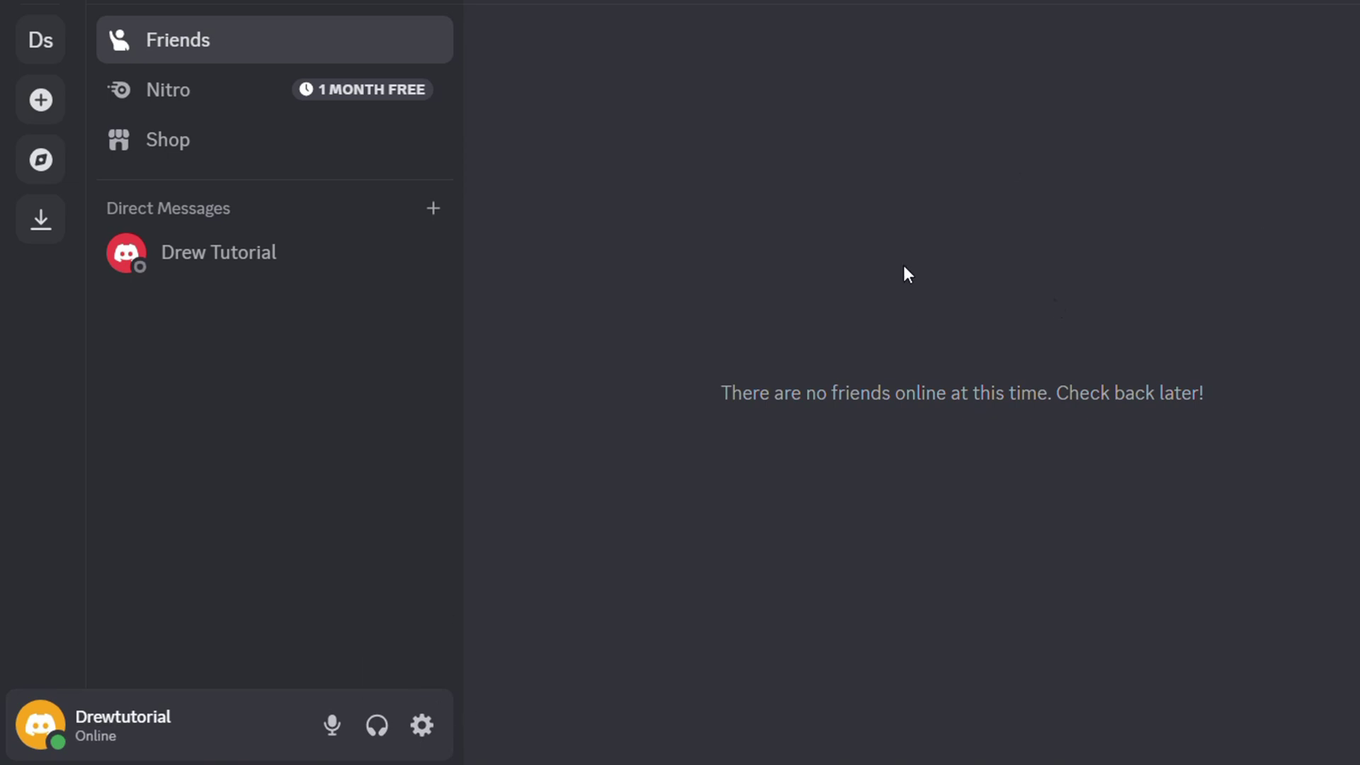
# - Open the notification settings in Discord's user settings and turn on Enable Desktop Notifications
pyautogui.click(425, 729)
pyautogui.scroll(-5, 423, 477)
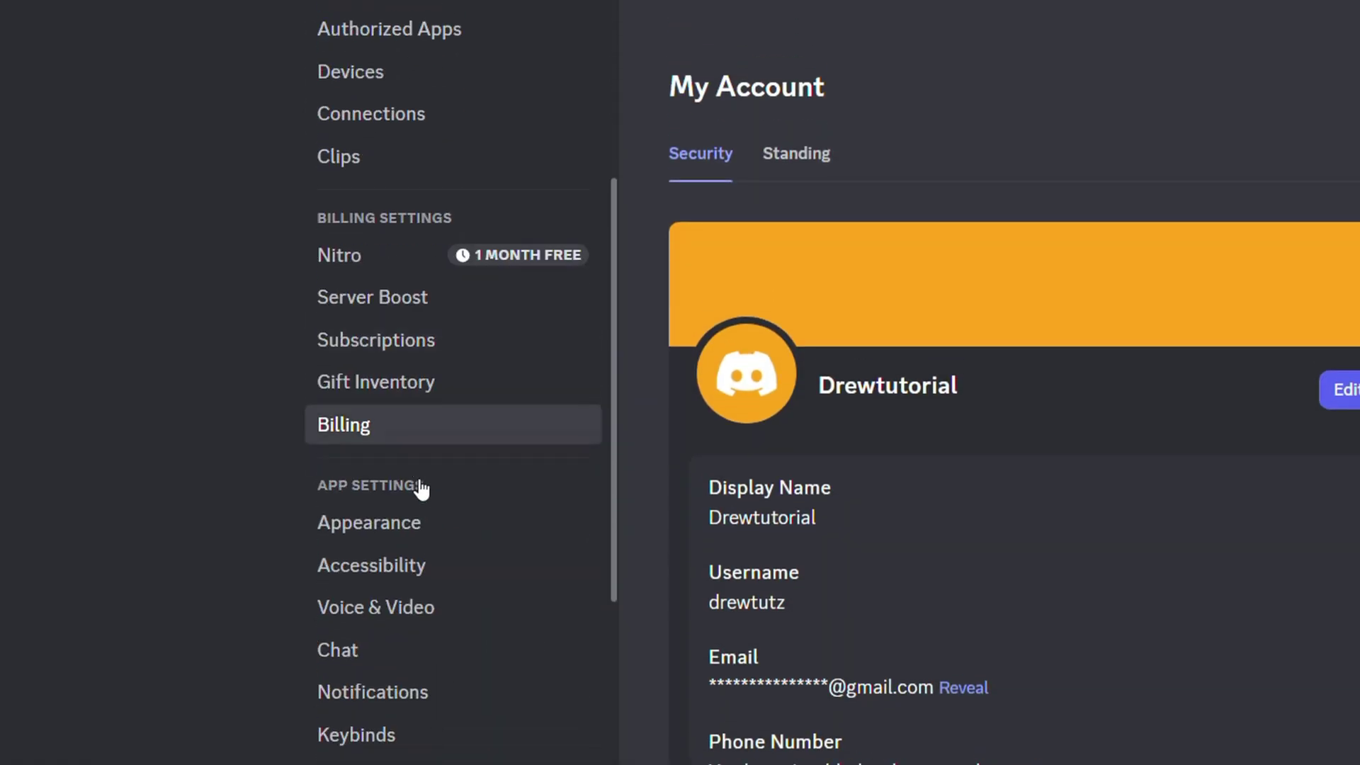
pyautogui.scroll(-3, 402, 560)
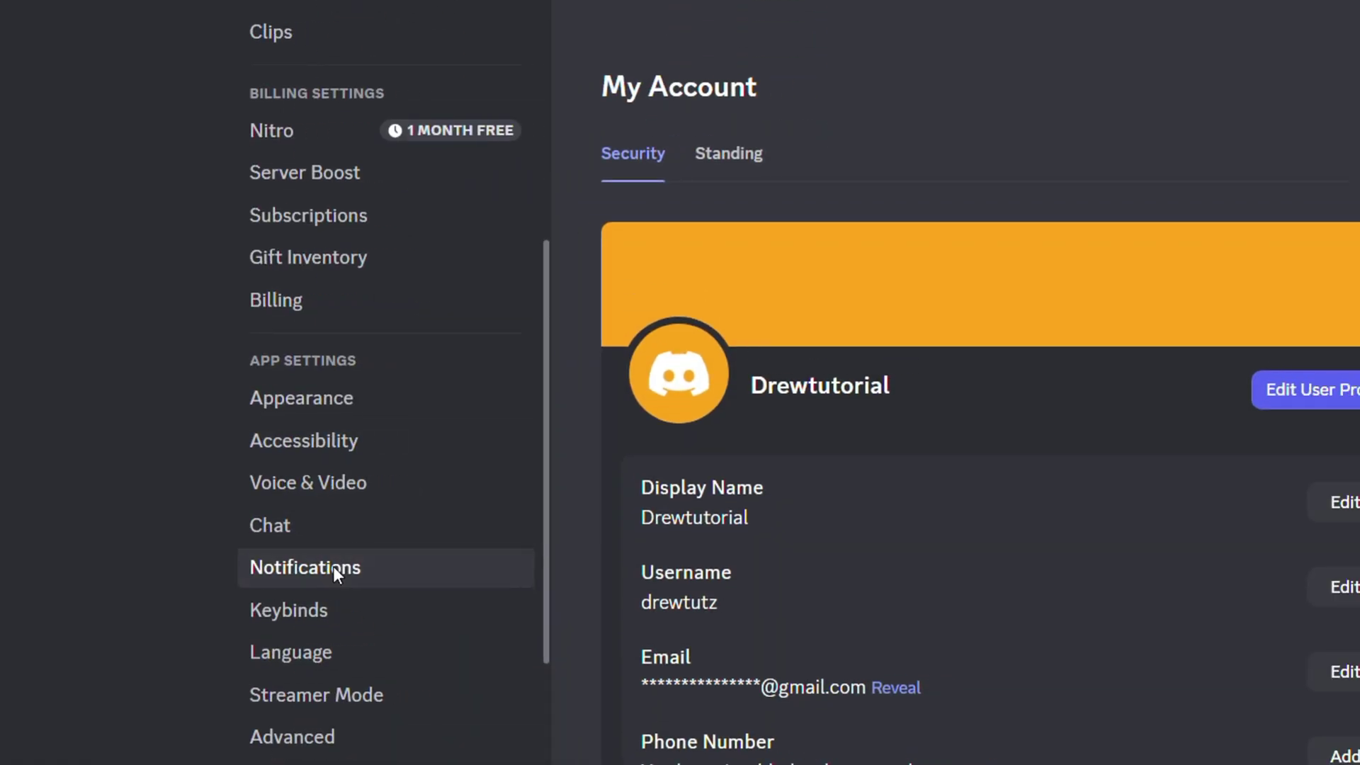
pyautogui.click(400, 570)
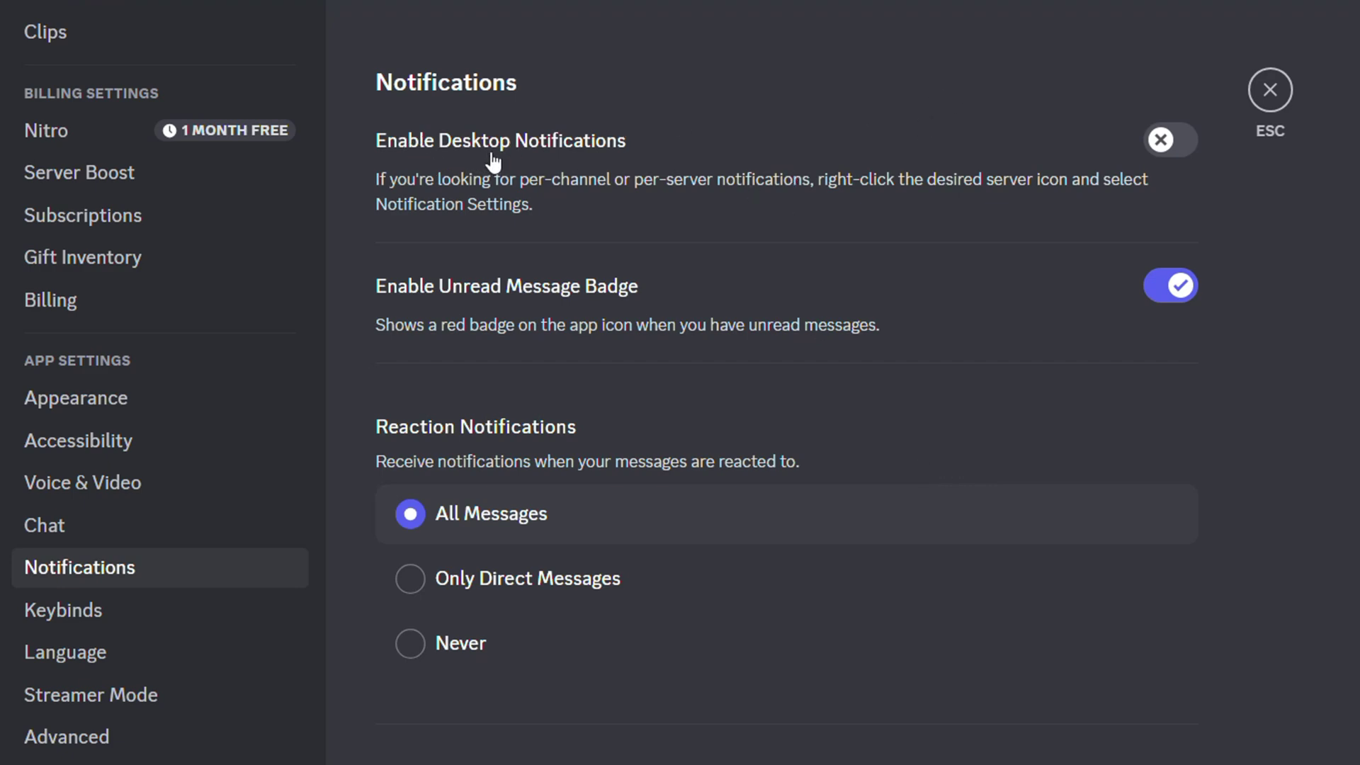
pyautogui.click(1149, 149)
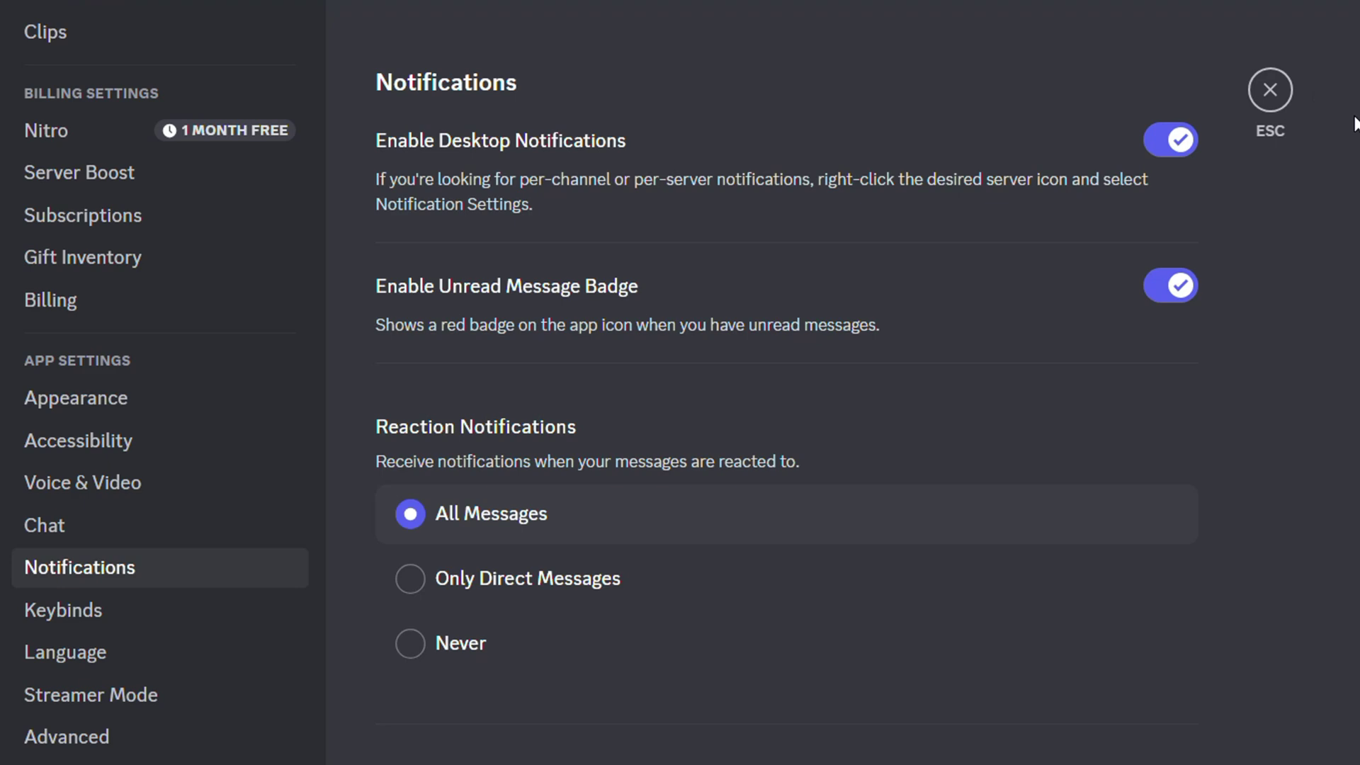
pyautogui.click(1168, 149)
pyautogui.click(1167, 149)
pyautogui.scroll(-3, 1196, 339)
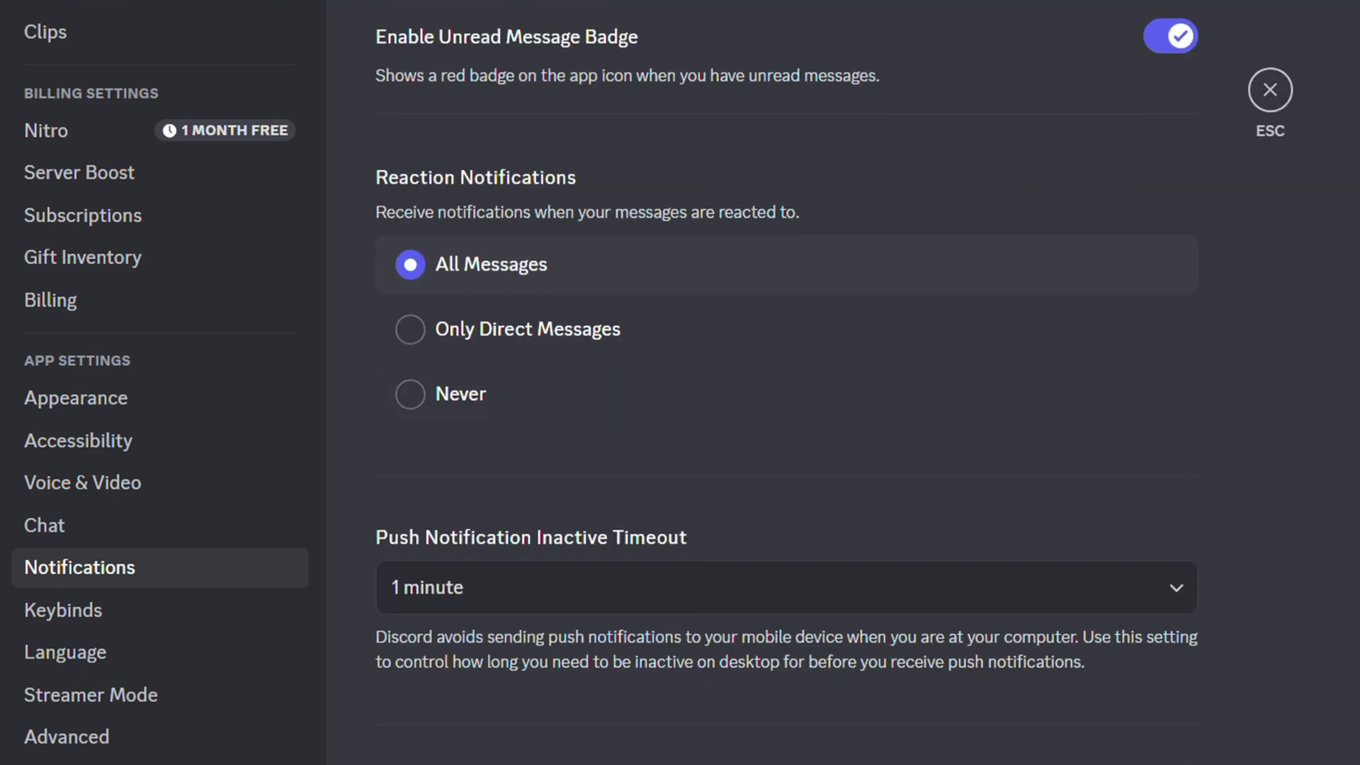
pyautogui.scroll(-5, 1233, 414)
pyautogui.scroll(5, 1168, 411)
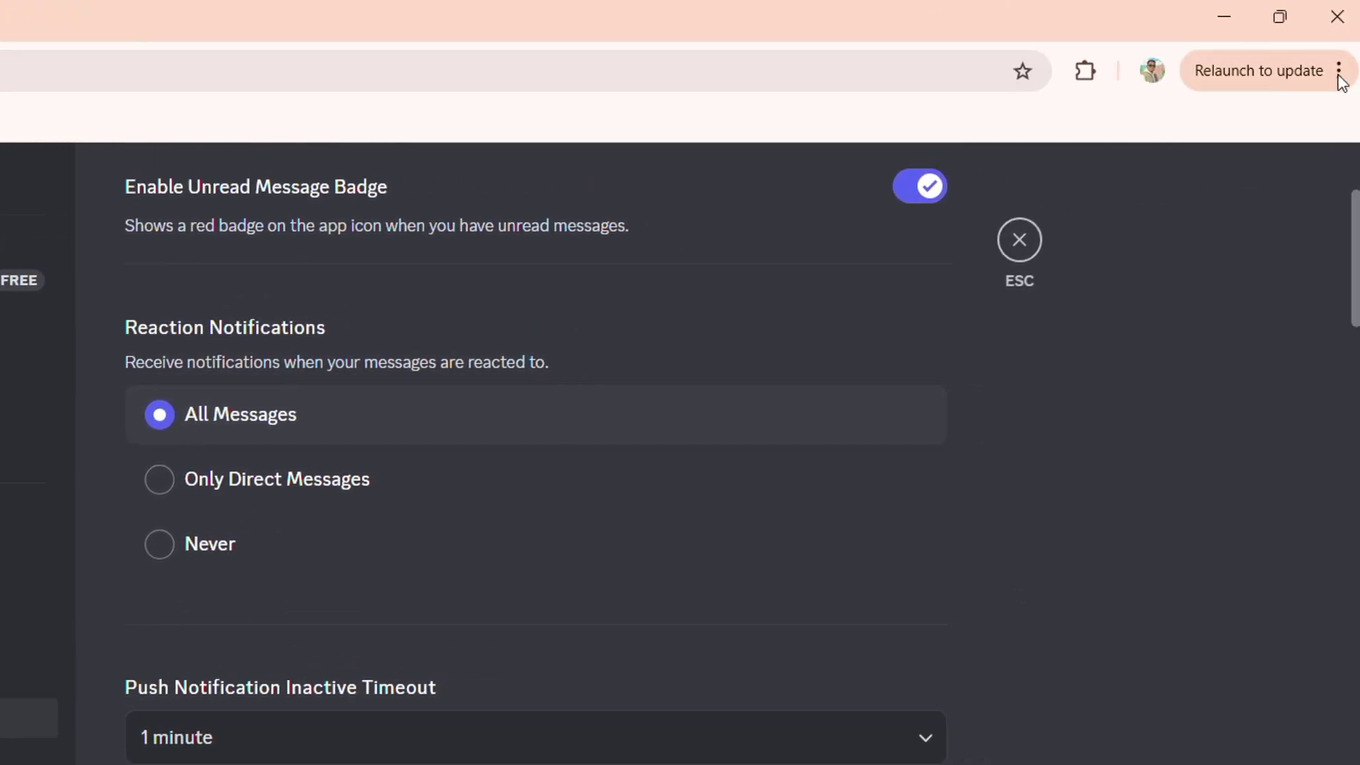
# - Open the Chrome browser settings
pyautogui.click(1339, 82)
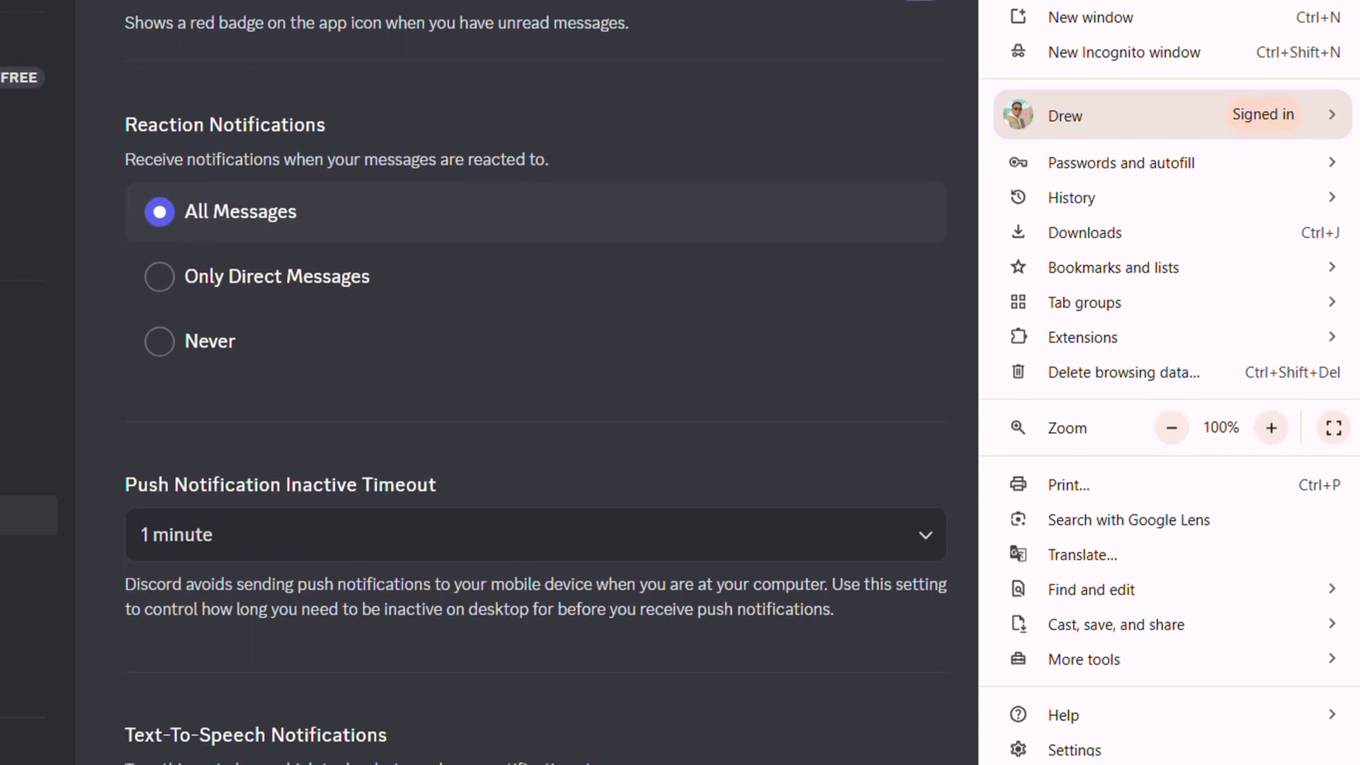
pyautogui.scroll(1, 1242, 706)
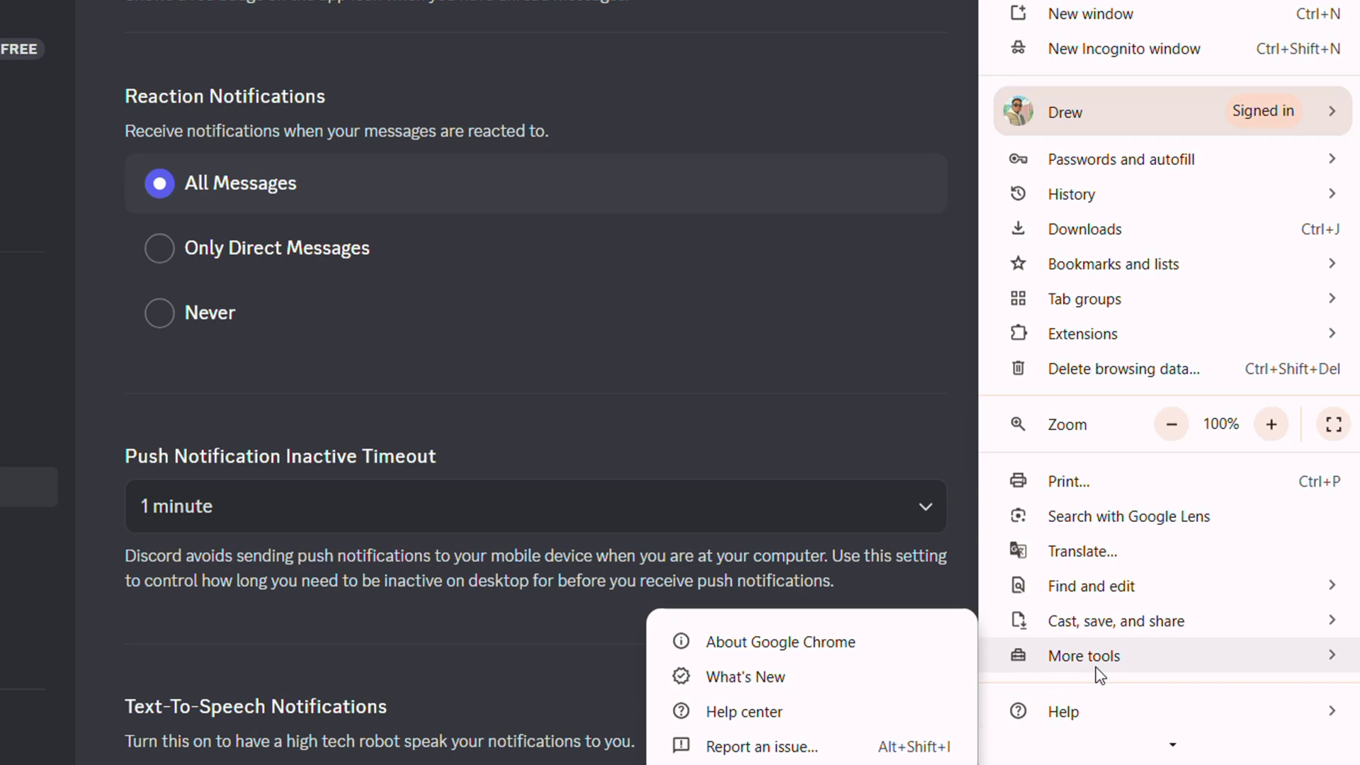
pyautogui.scroll(-1, 1105, 630)
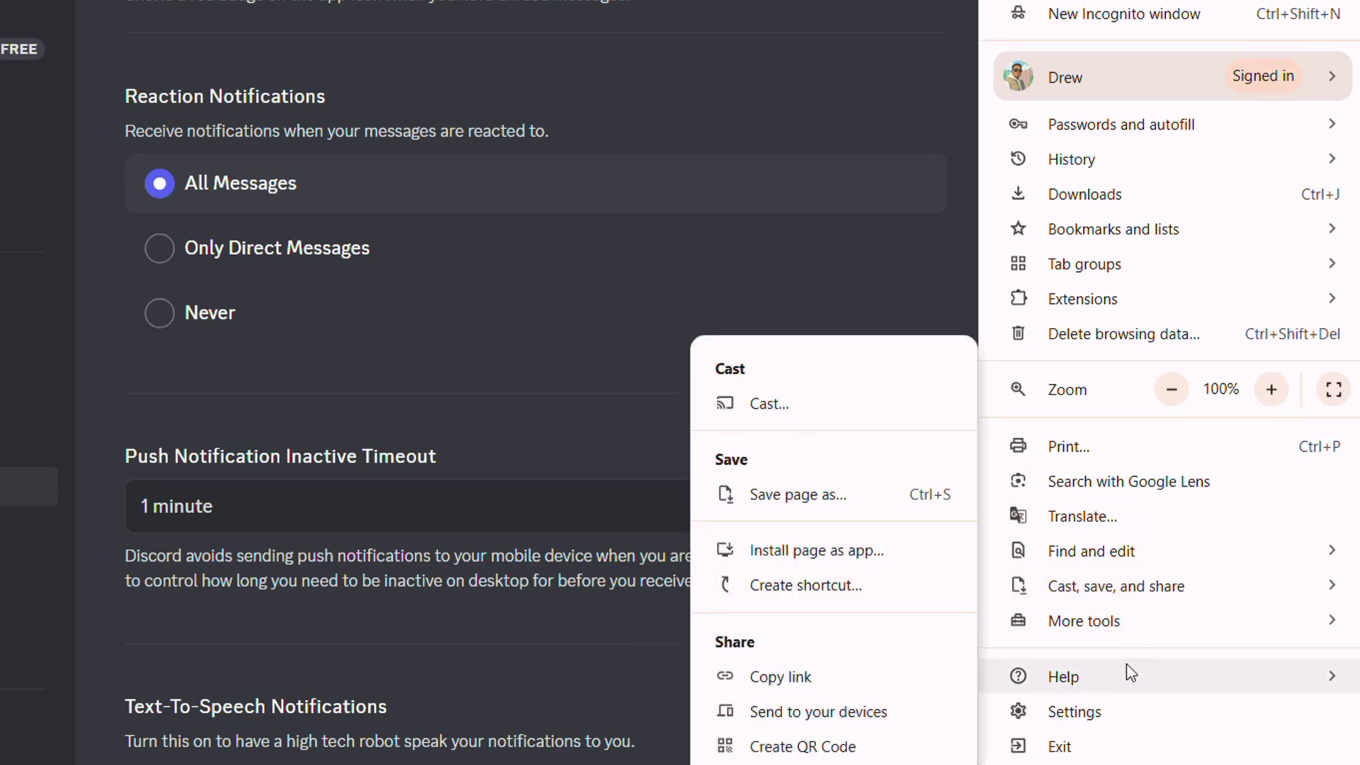
pyautogui.click(1094, 715)
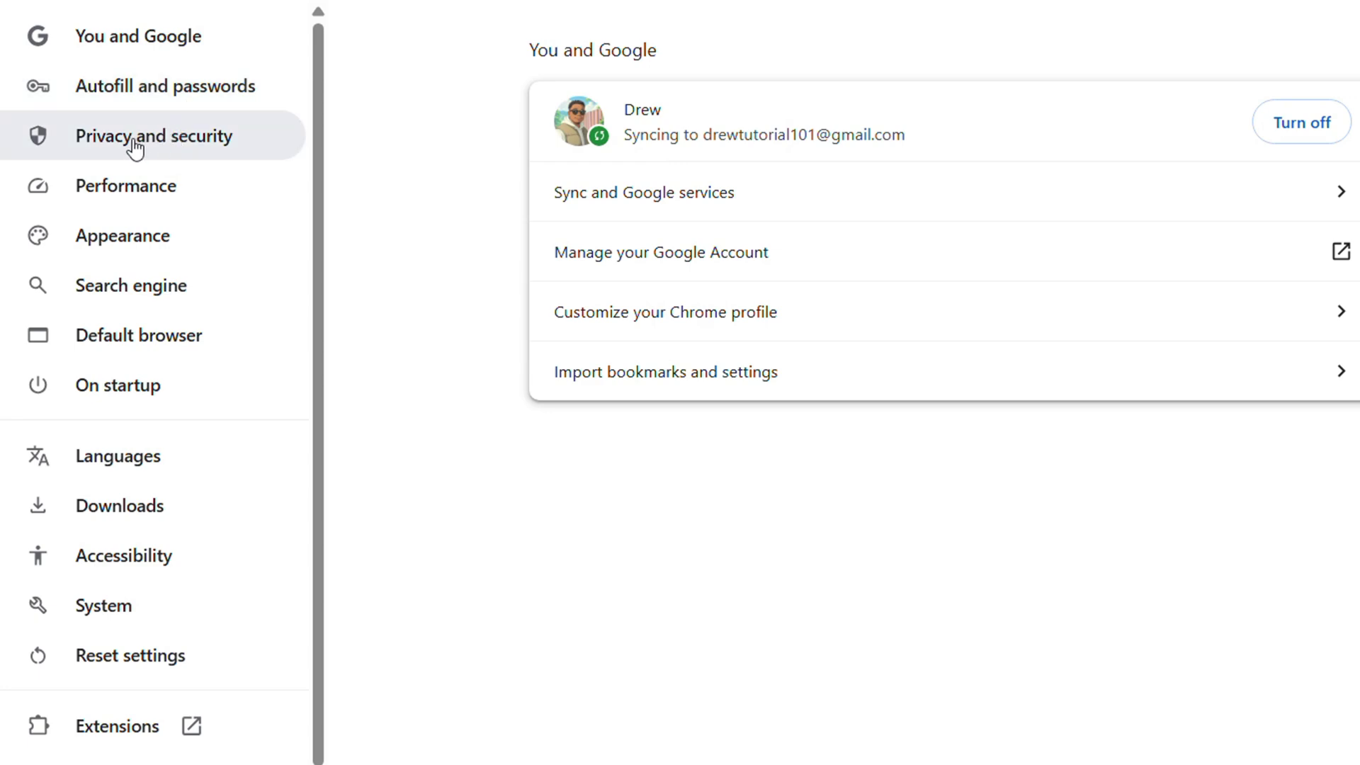
# - Open the Notifications permission in the site settings under Privacy and security and go to the sites allowed to send notifications
pyautogui.click(135, 149)
pyautogui.scroll(-3, 921, 428)
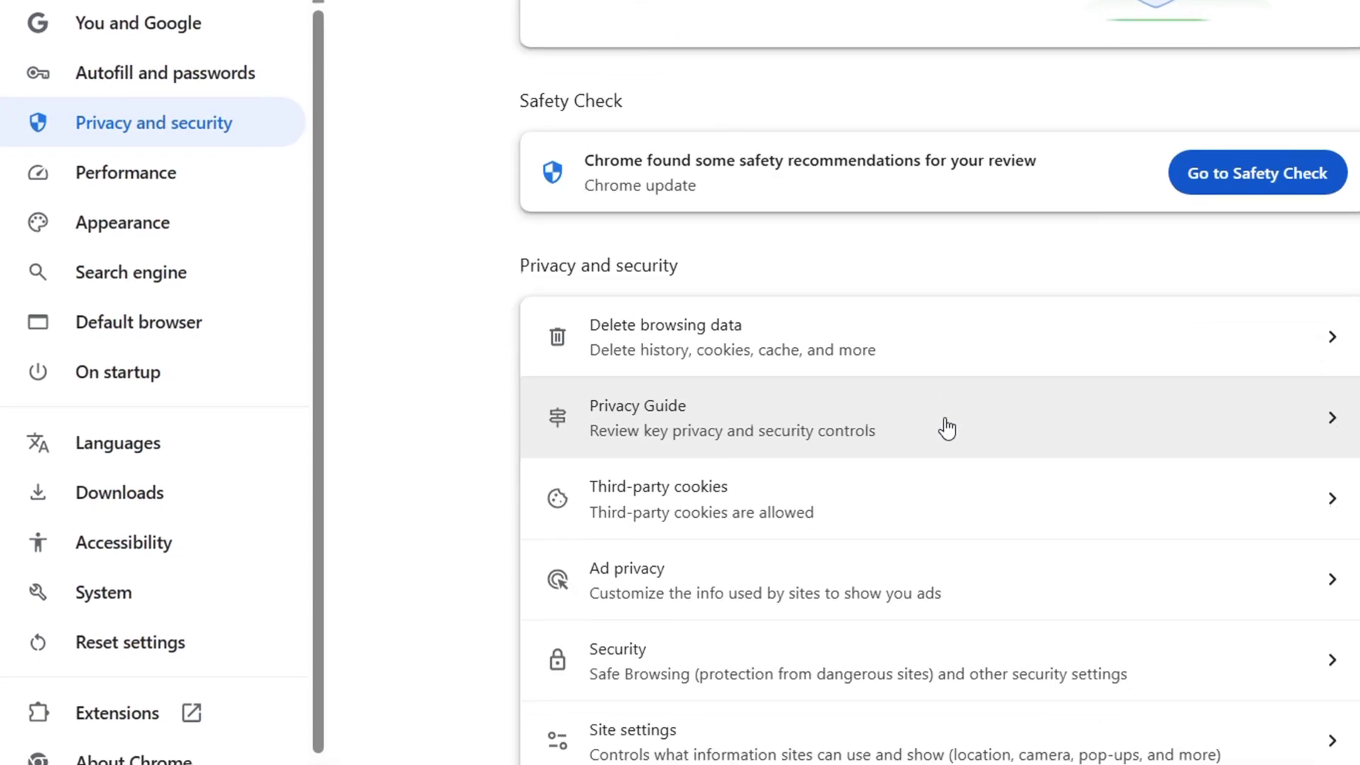
pyautogui.click(689, 740)
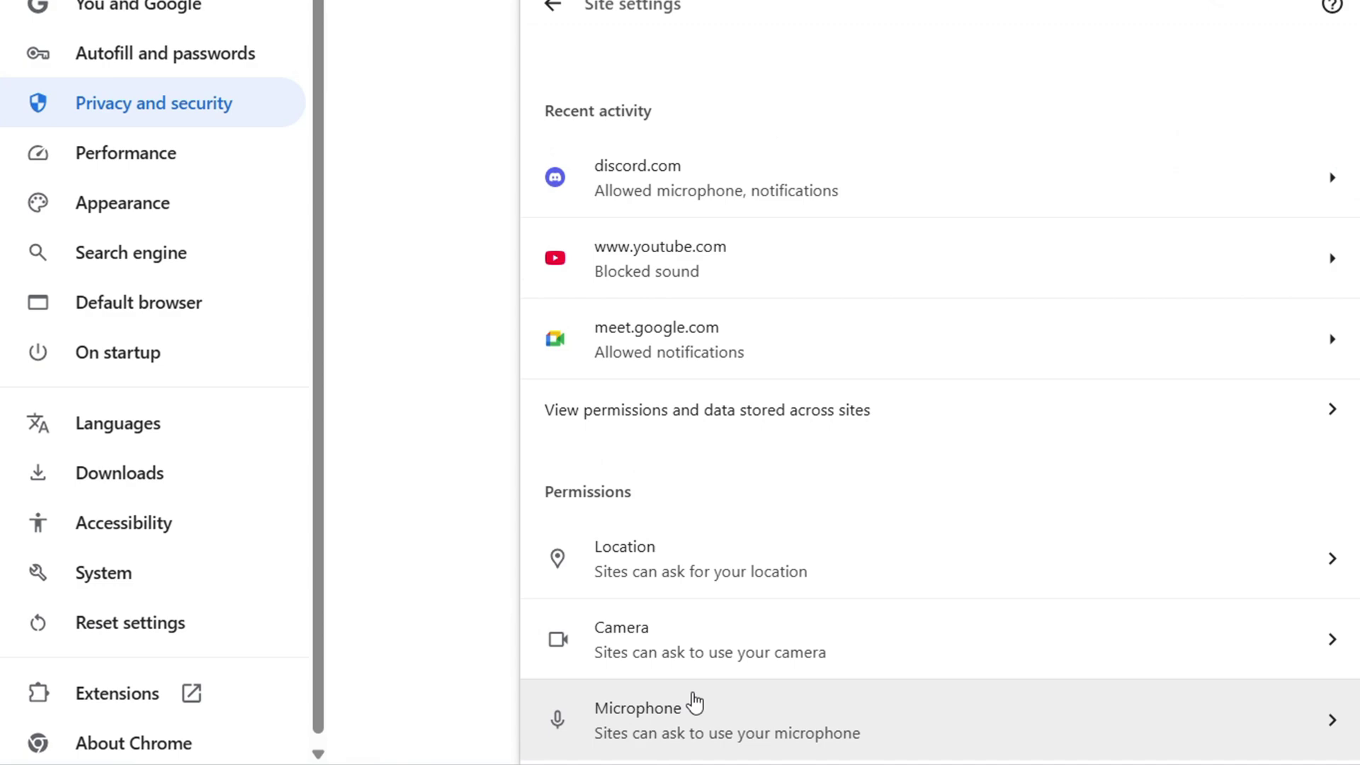
pyautogui.scroll(-1, 742, 425)
pyautogui.scroll(-5, 715, 424)
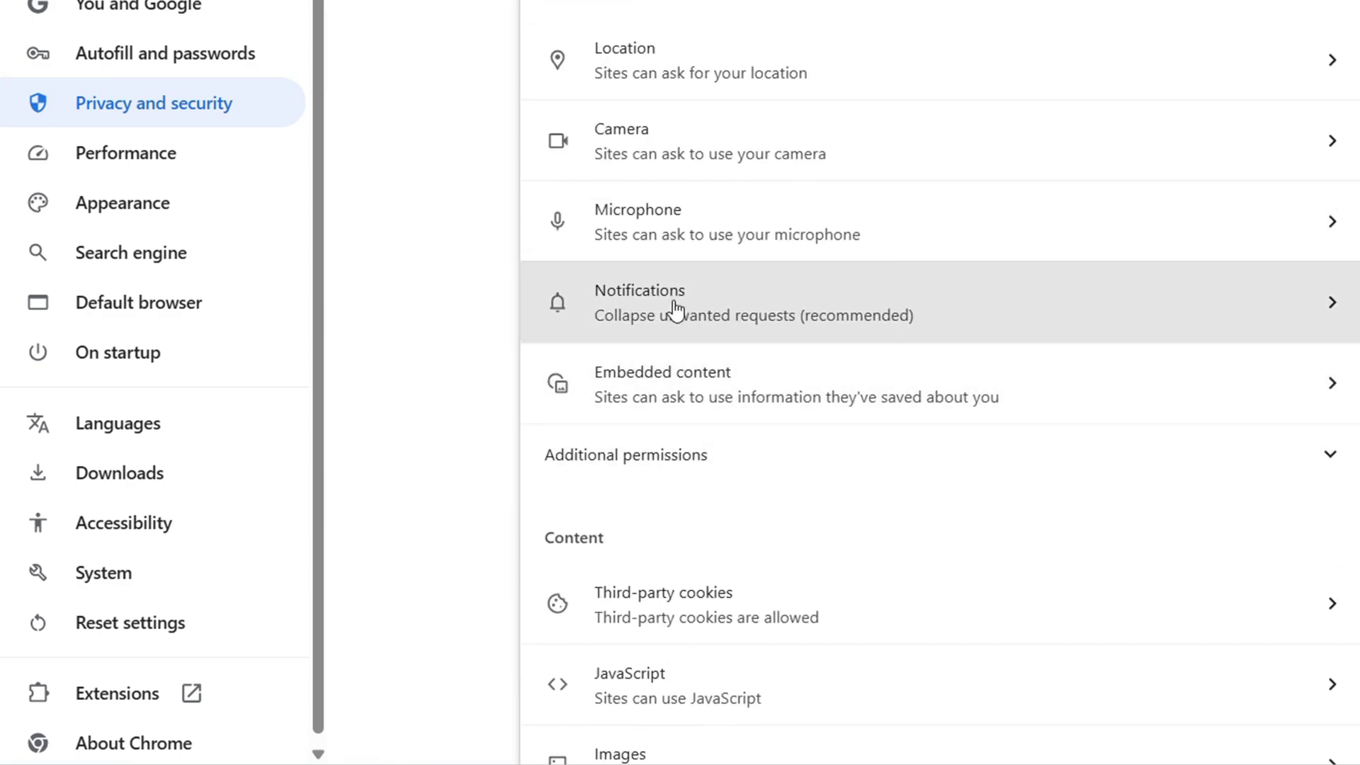
pyautogui.click(680, 304)
pyautogui.scroll(-3, 836, 446)
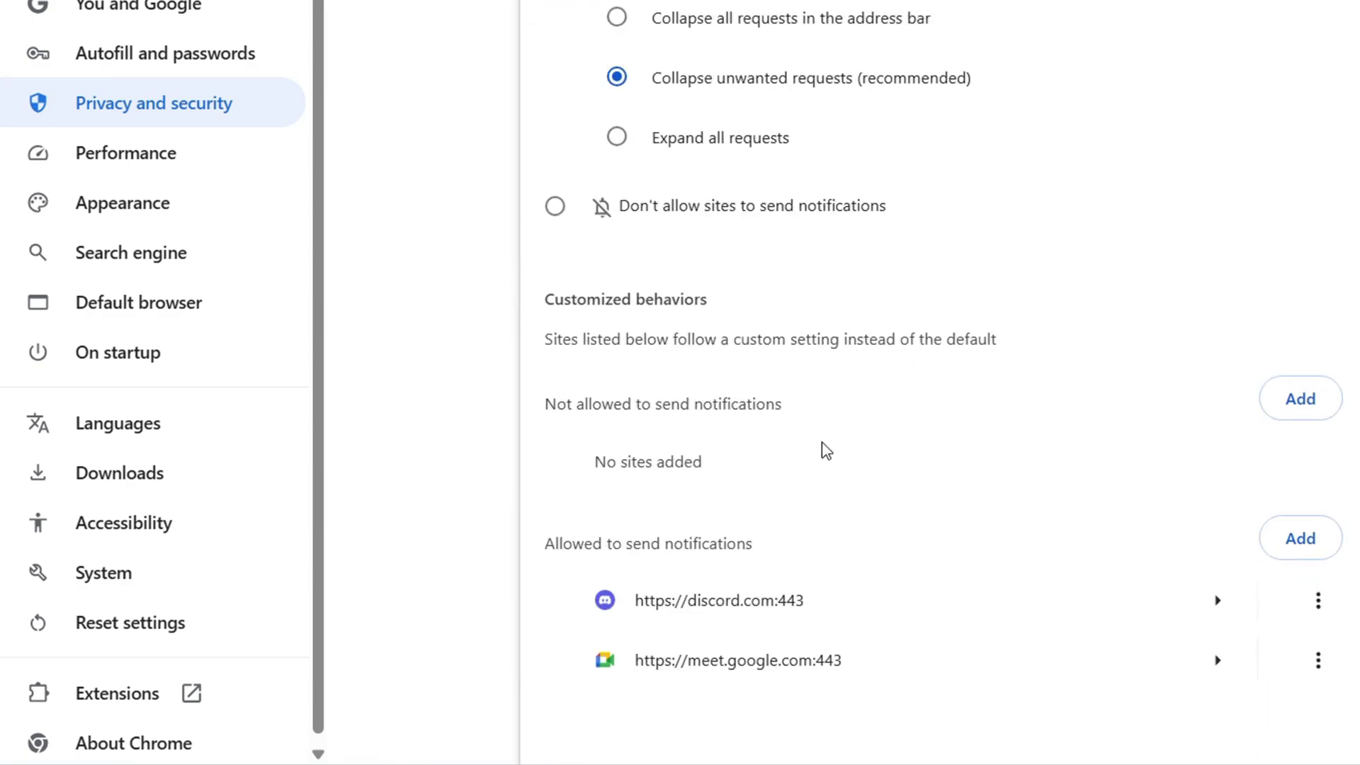
# - Examine the full list of permissions set for discord.com, then return to the notification permissions
pyautogui.click(1202, 611)
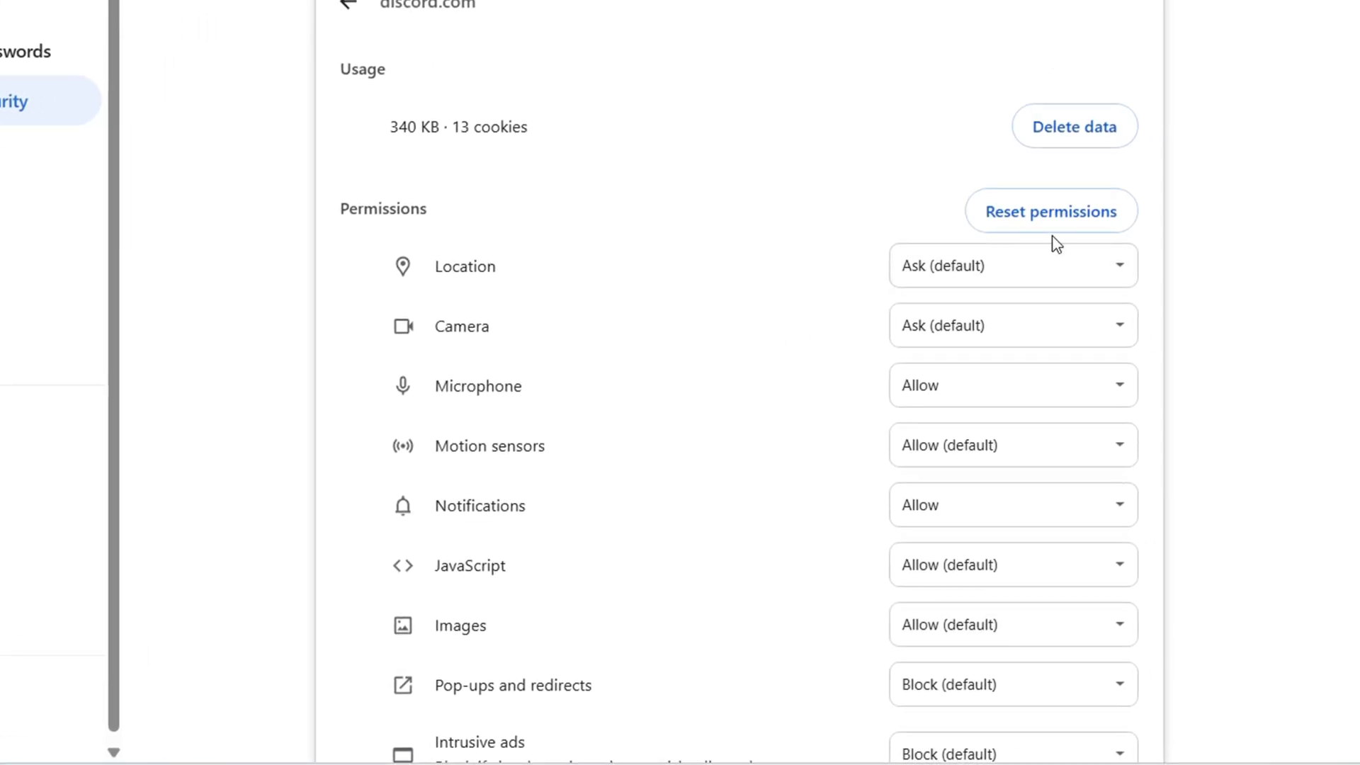
pyautogui.scroll(-3, 939, 297)
pyautogui.scroll(-2, 949, 326)
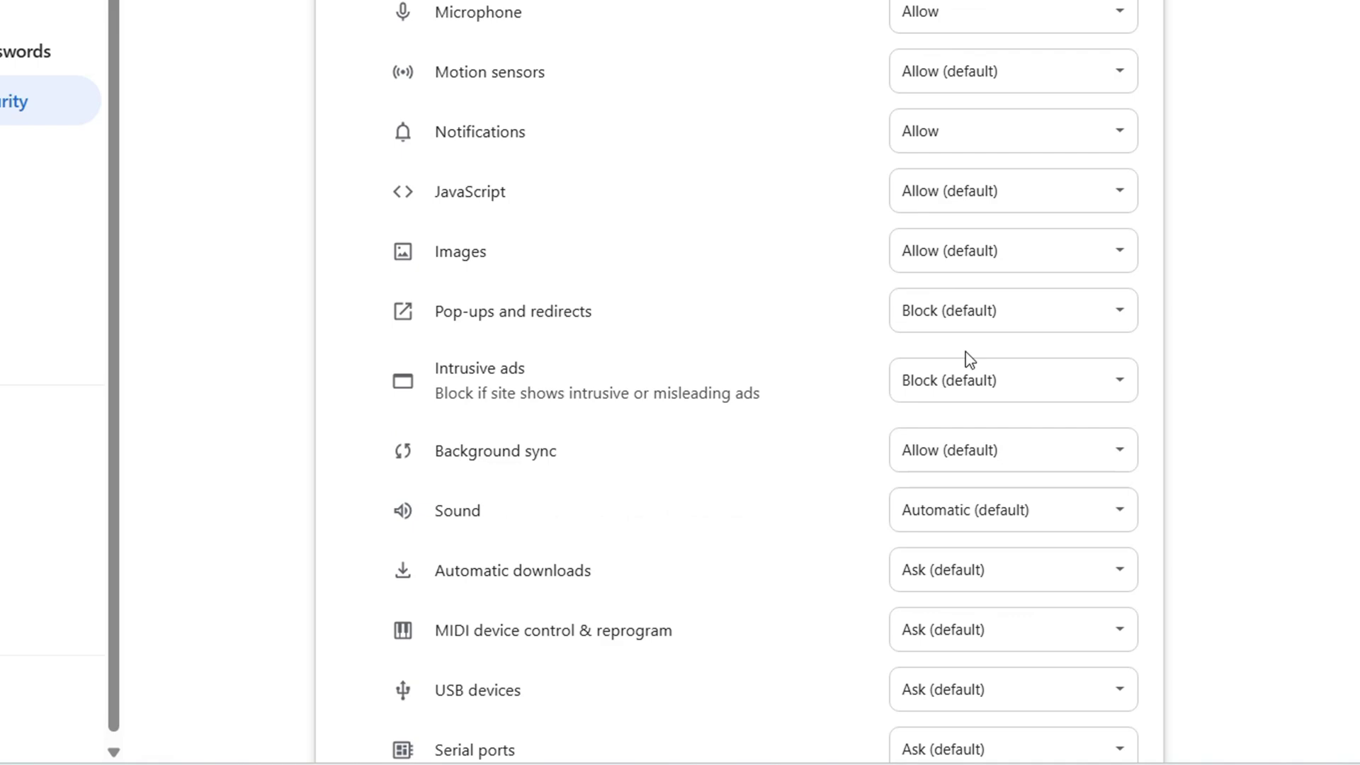
pyautogui.scroll(-6, 926, 270)
pyautogui.scroll(-7, 1013, 602)
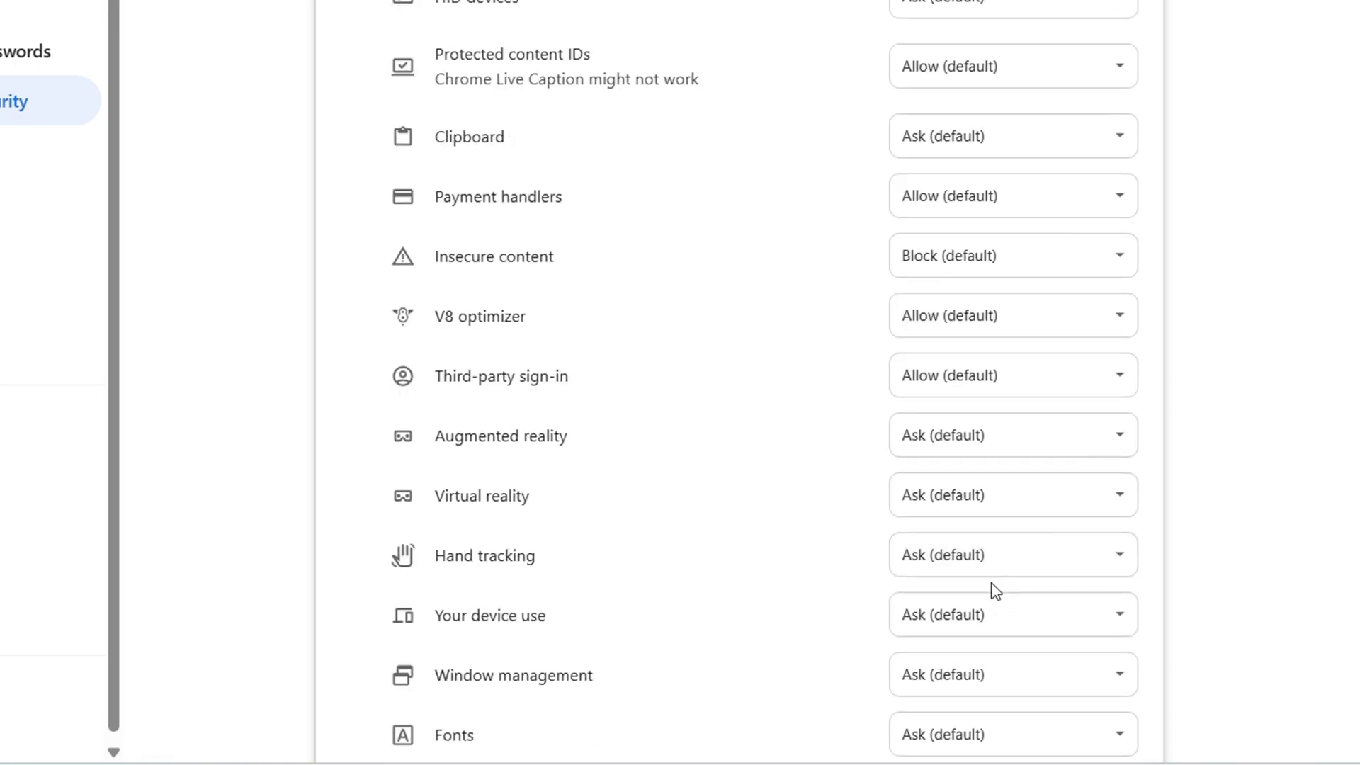
pyautogui.scroll(-1, 1035, 519)
pyautogui.scroll(18, 1030, 546)
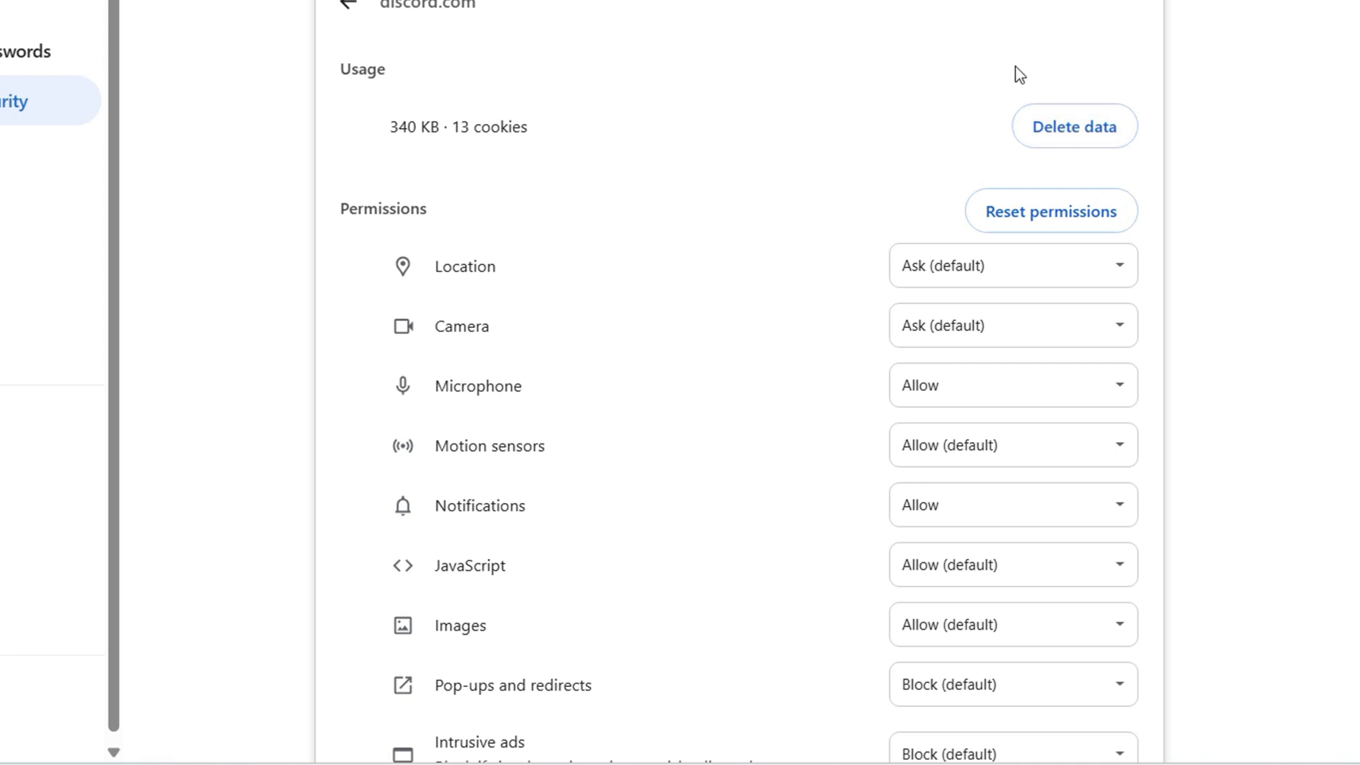
pyautogui.click(345, 6)
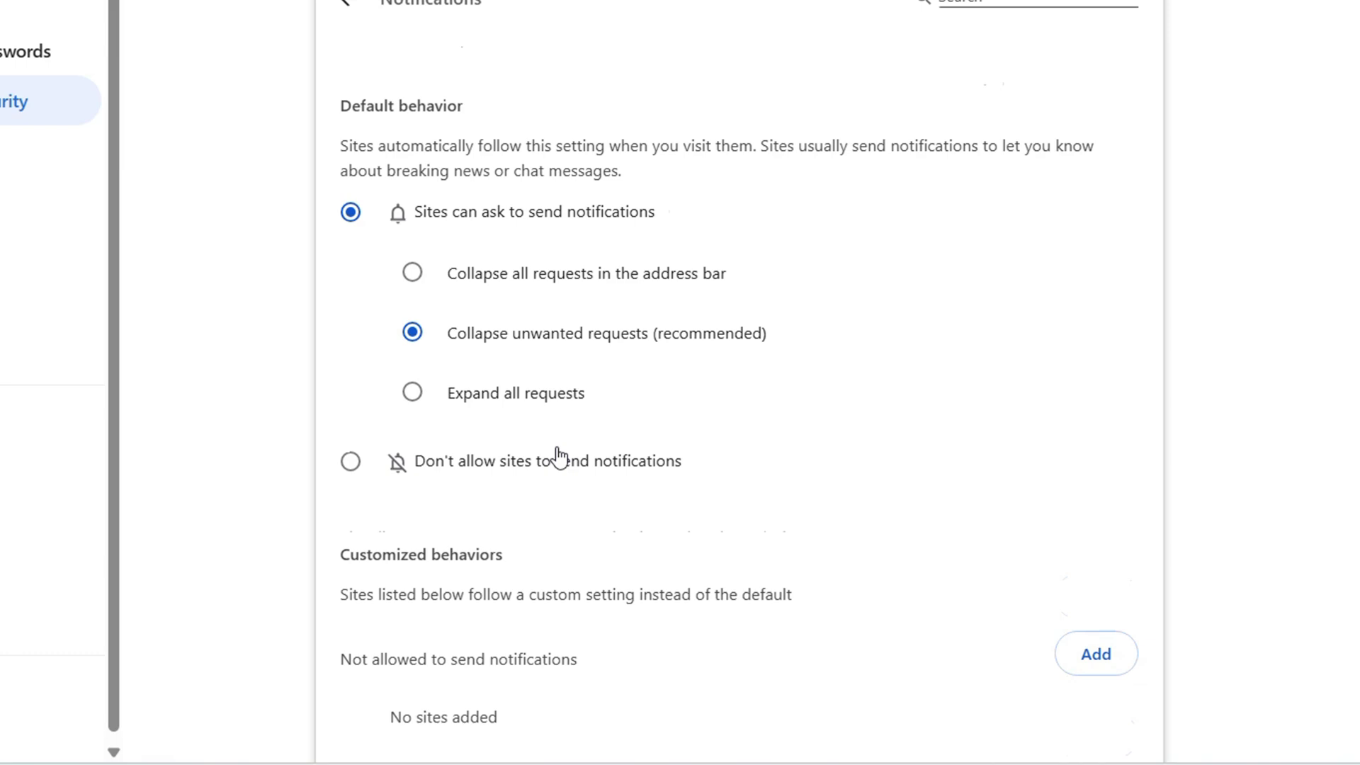
# - Turn off Enable Desktop Notifications in Discord and remove discord.com from Chrome's sites allowed to send notifications
pyautogui.scroll(-3, 752, 523)
pyautogui.click(1114, 600)
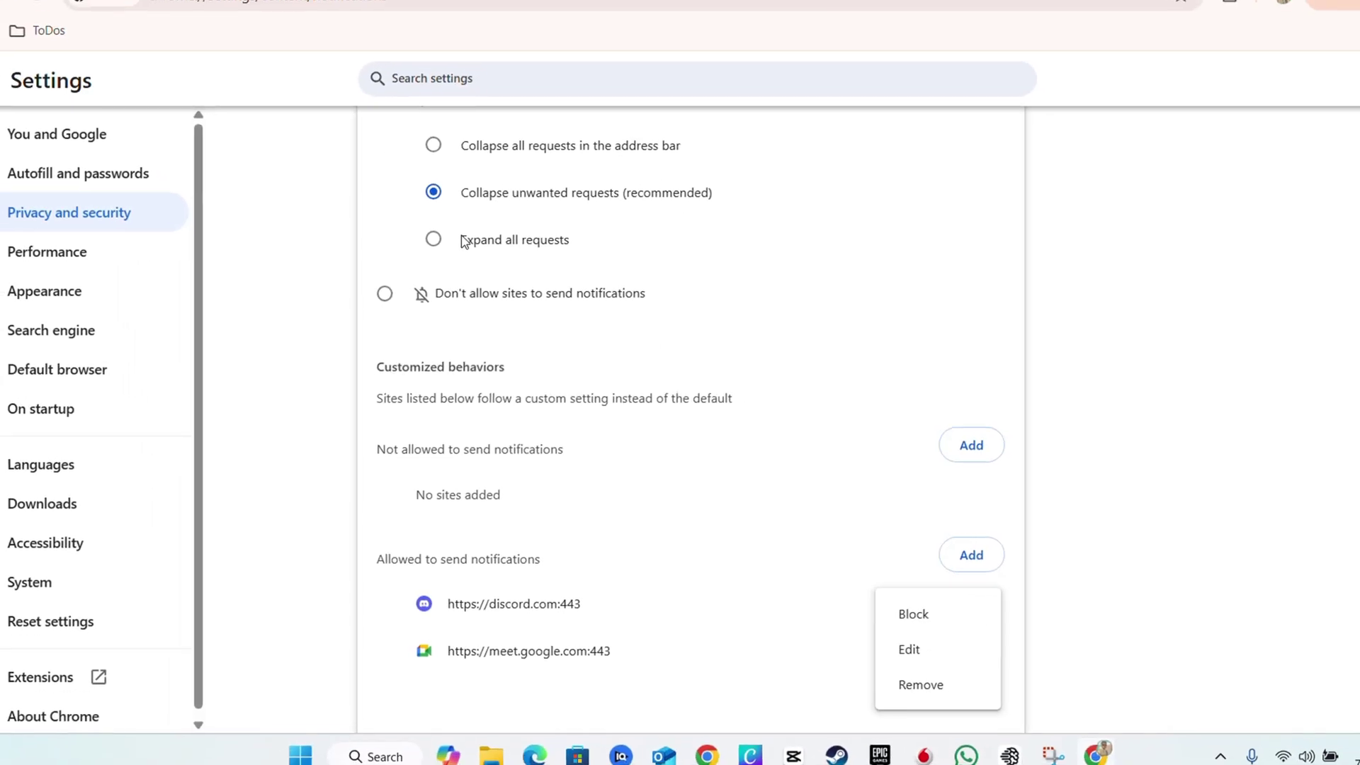
pyautogui.click(119, 22)
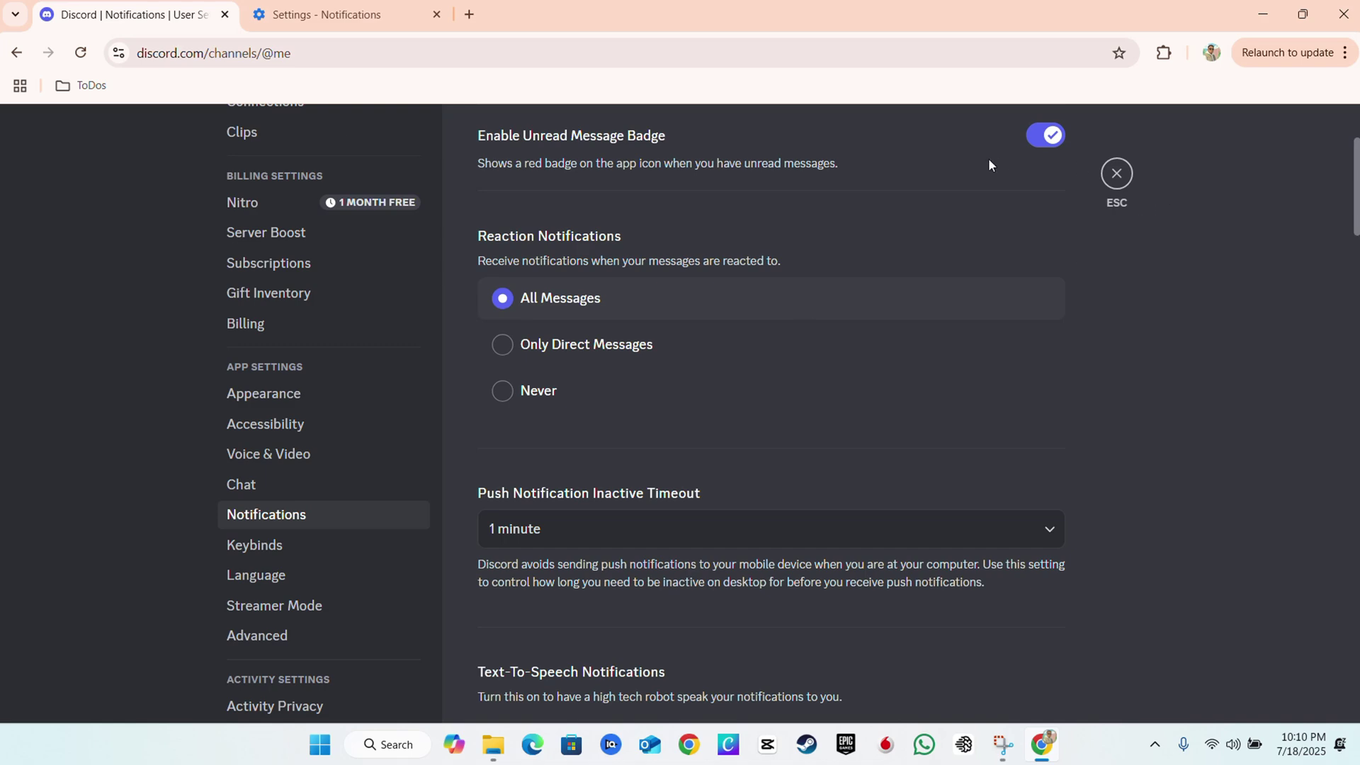
pyautogui.scroll(3, 1022, 325)
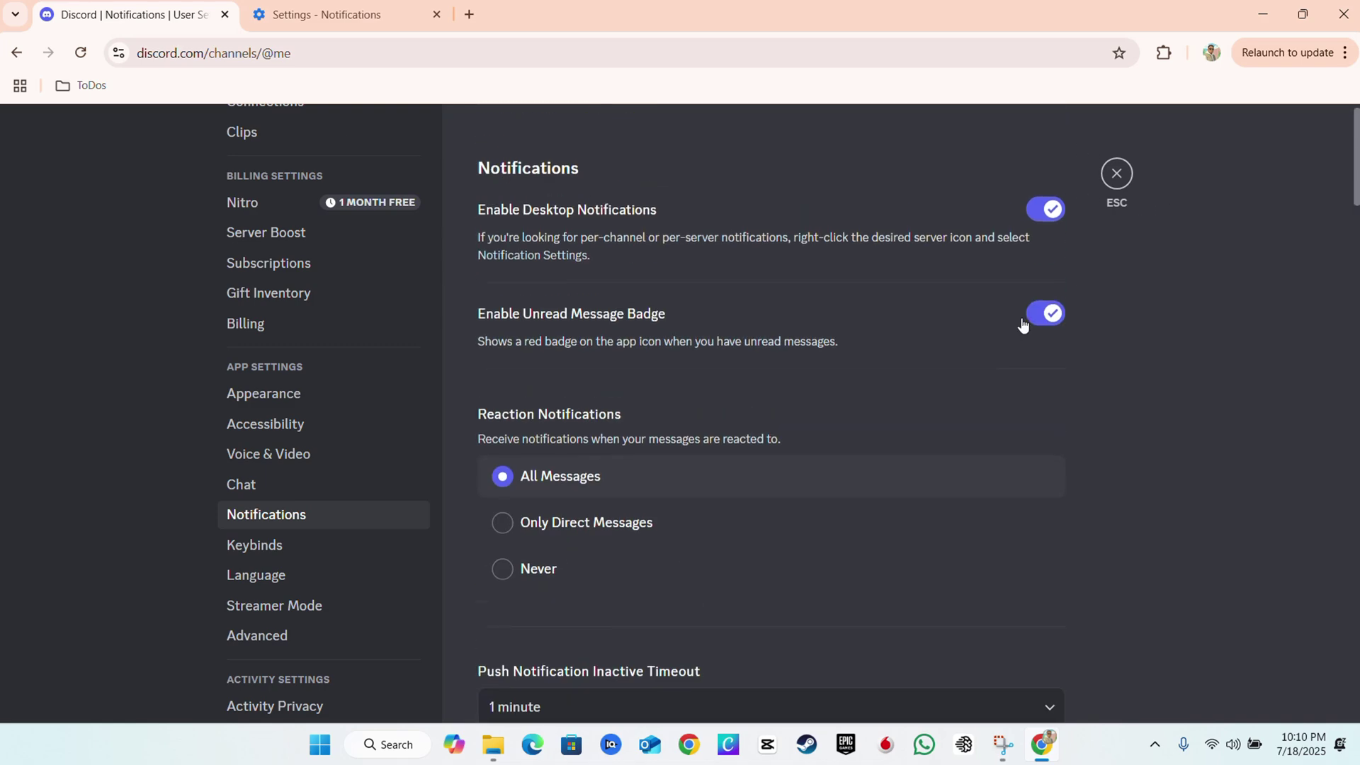
pyautogui.click(1050, 210)
pyautogui.click(379, 19)
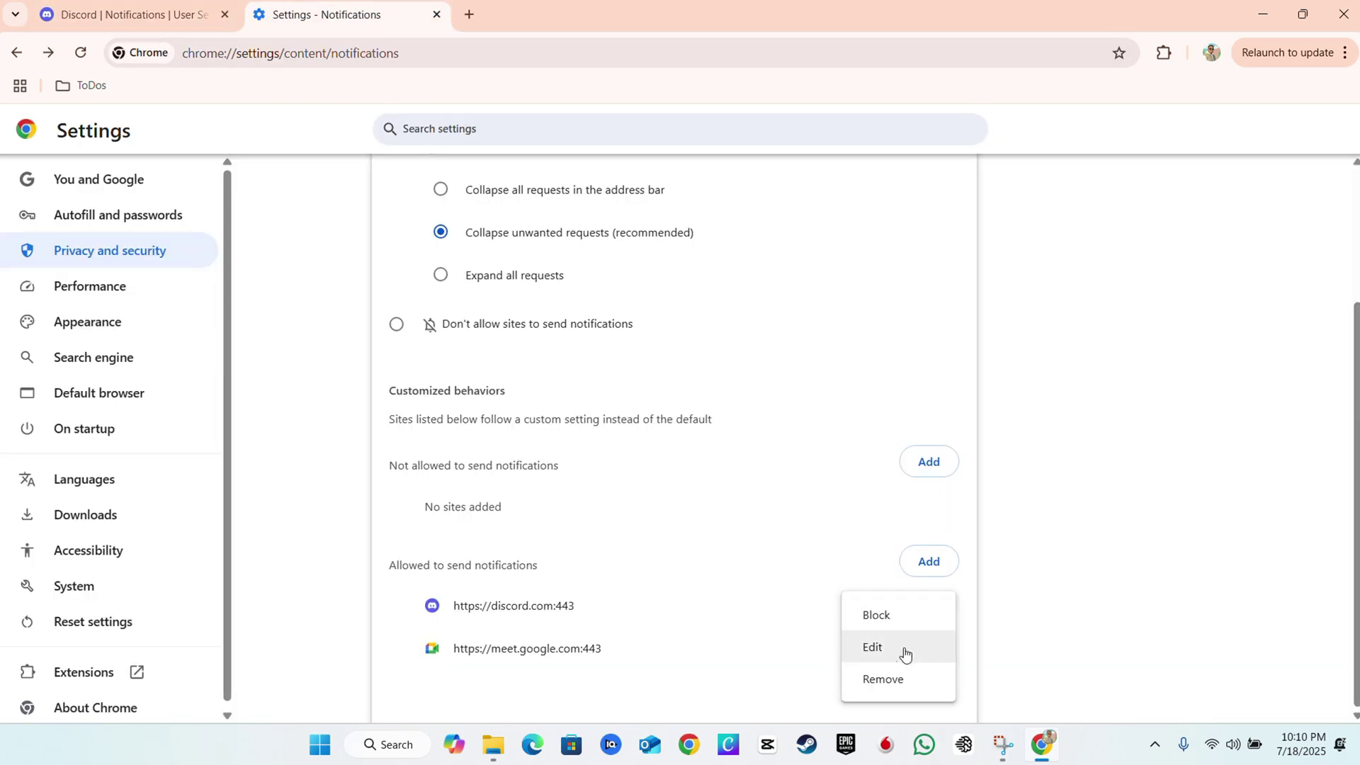
pyautogui.click(891, 682)
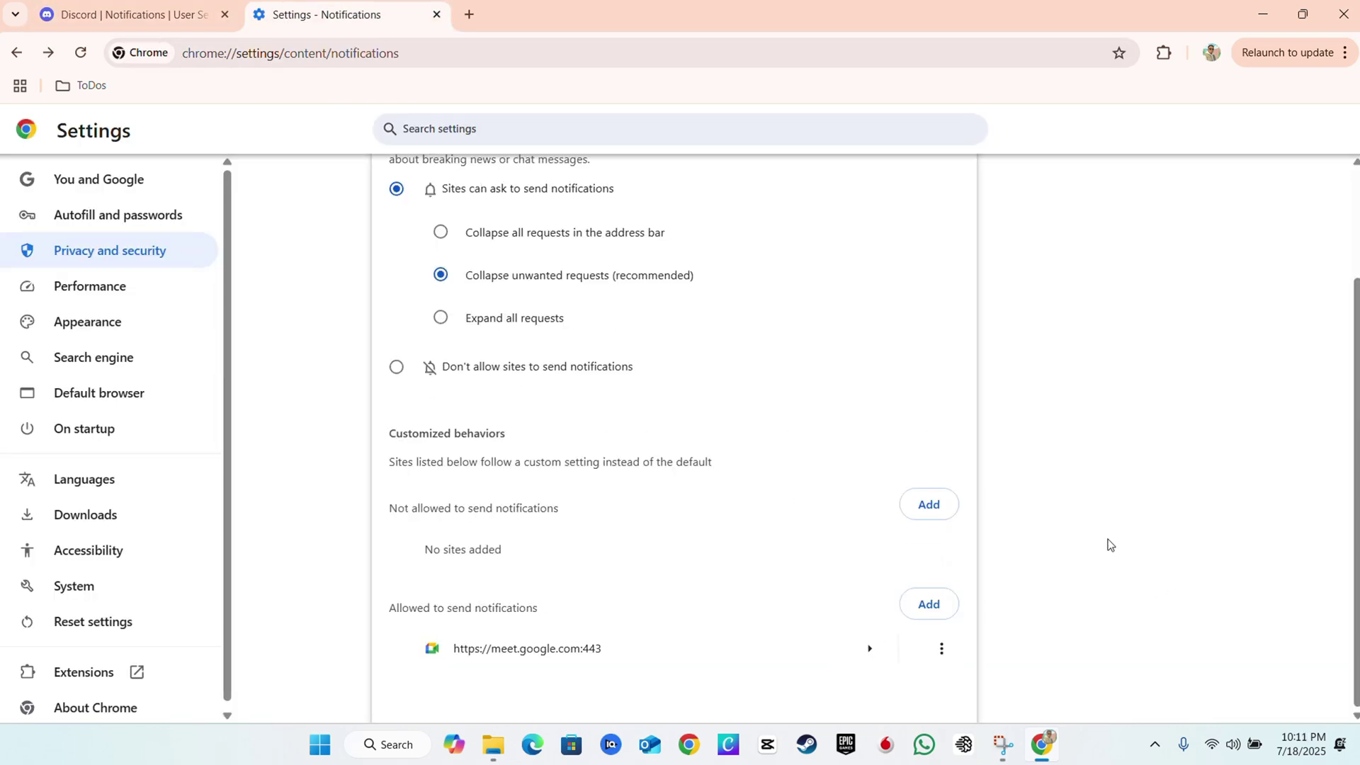
# - Turn Enable Desktop Notifications back on in Discord and allow discord.com to show notifications
pyautogui.click(140, 15)
pyautogui.click(1044, 210)
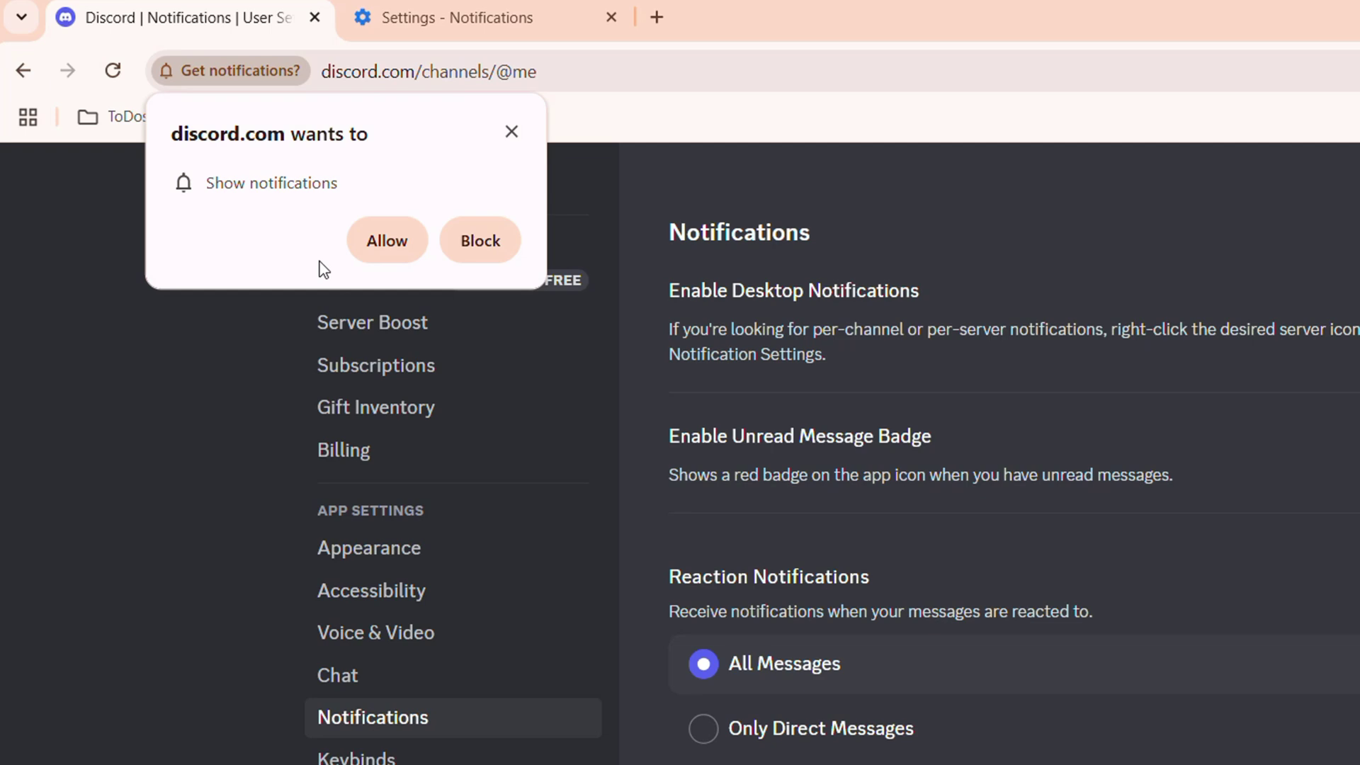
pyautogui.click(385, 244)
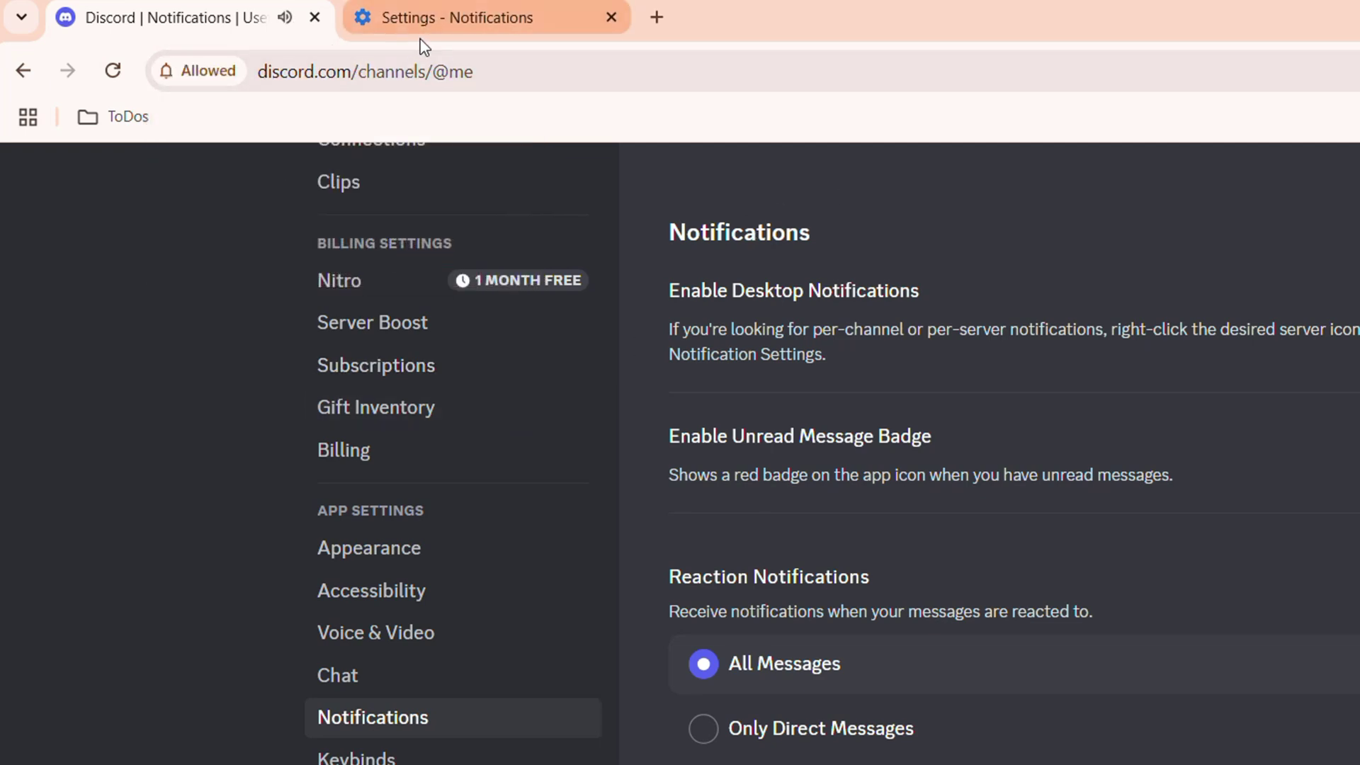
# - Check discord.com in Chrome's allowed sites and turn off Do not disturb in the Windows notification center
pyautogui.click(459, 32)
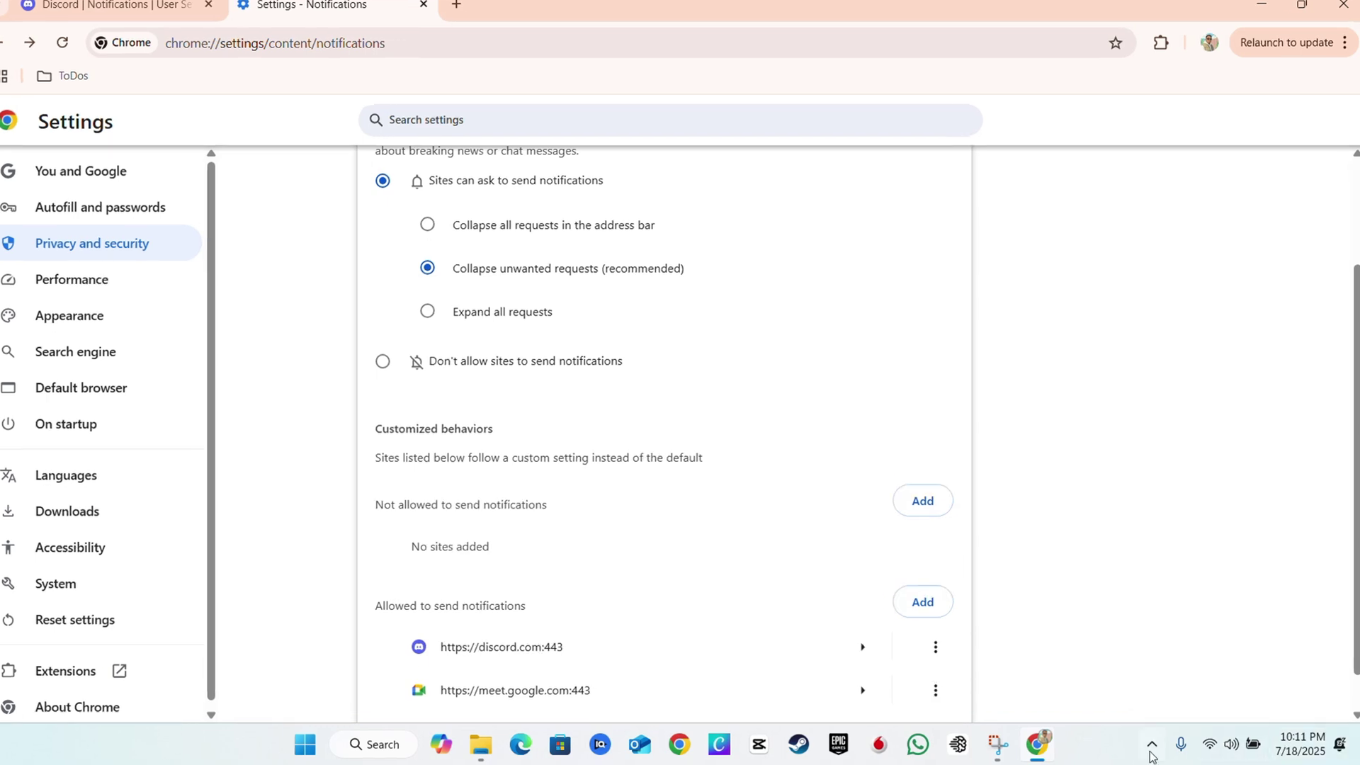
pyautogui.click(1298, 755)
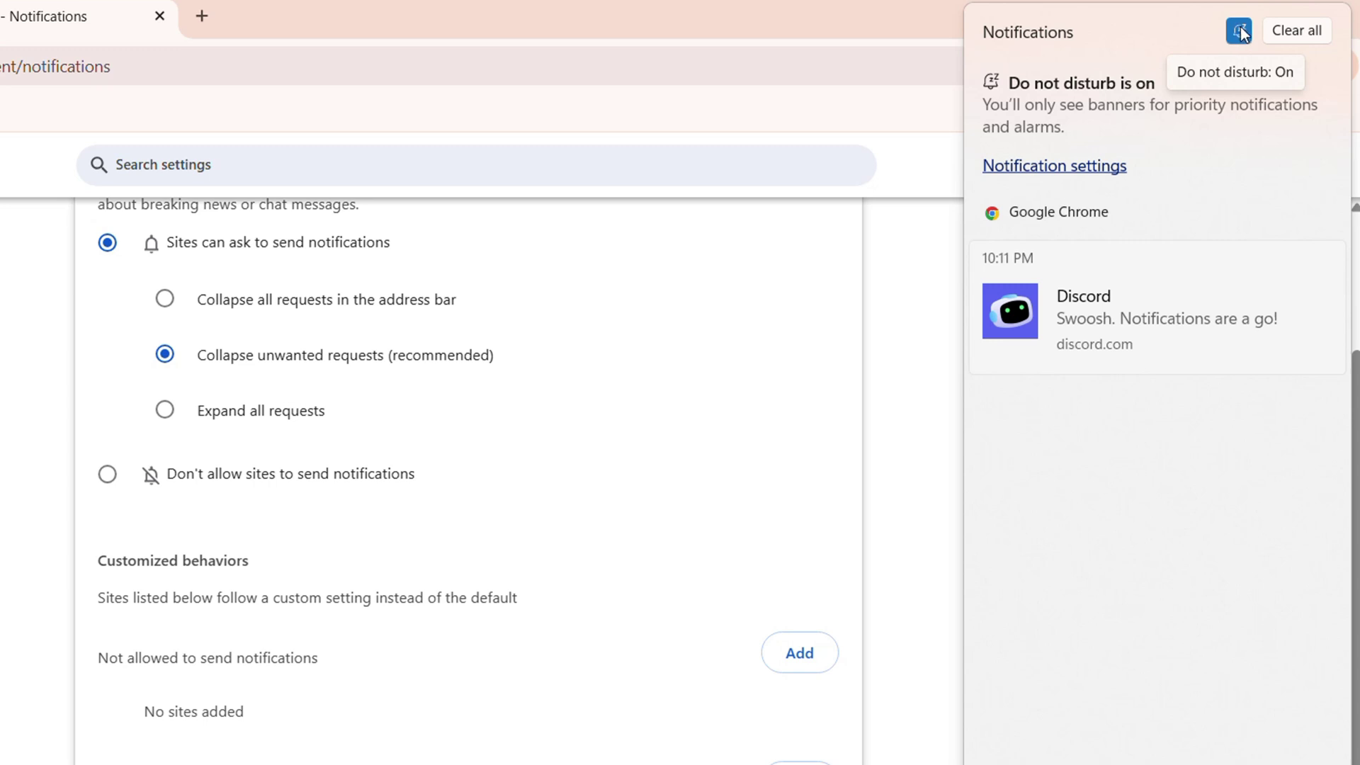
pyautogui.click(1239, 31)
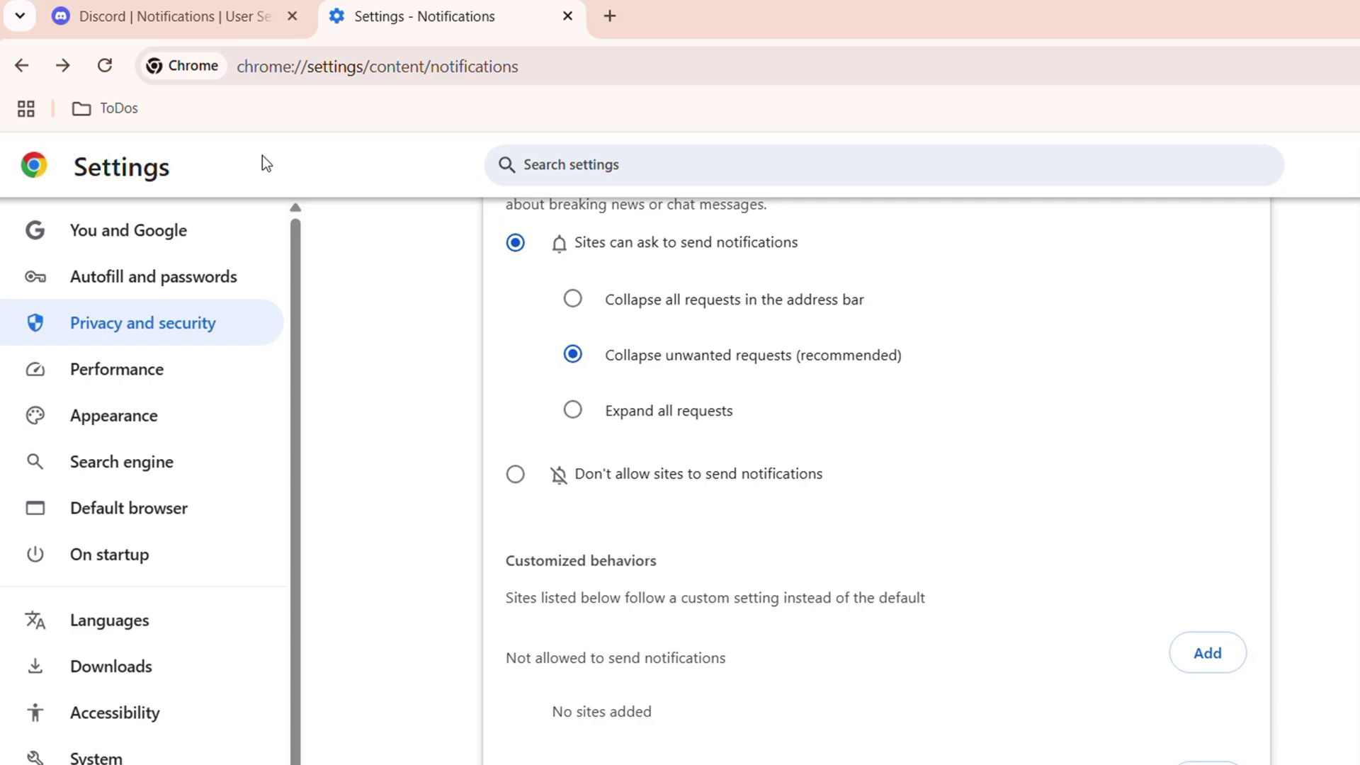
# - Check the Windows notification center for Discord notifications from the desktop and return to Discord's notification settings
pyautogui.click(227, 22)
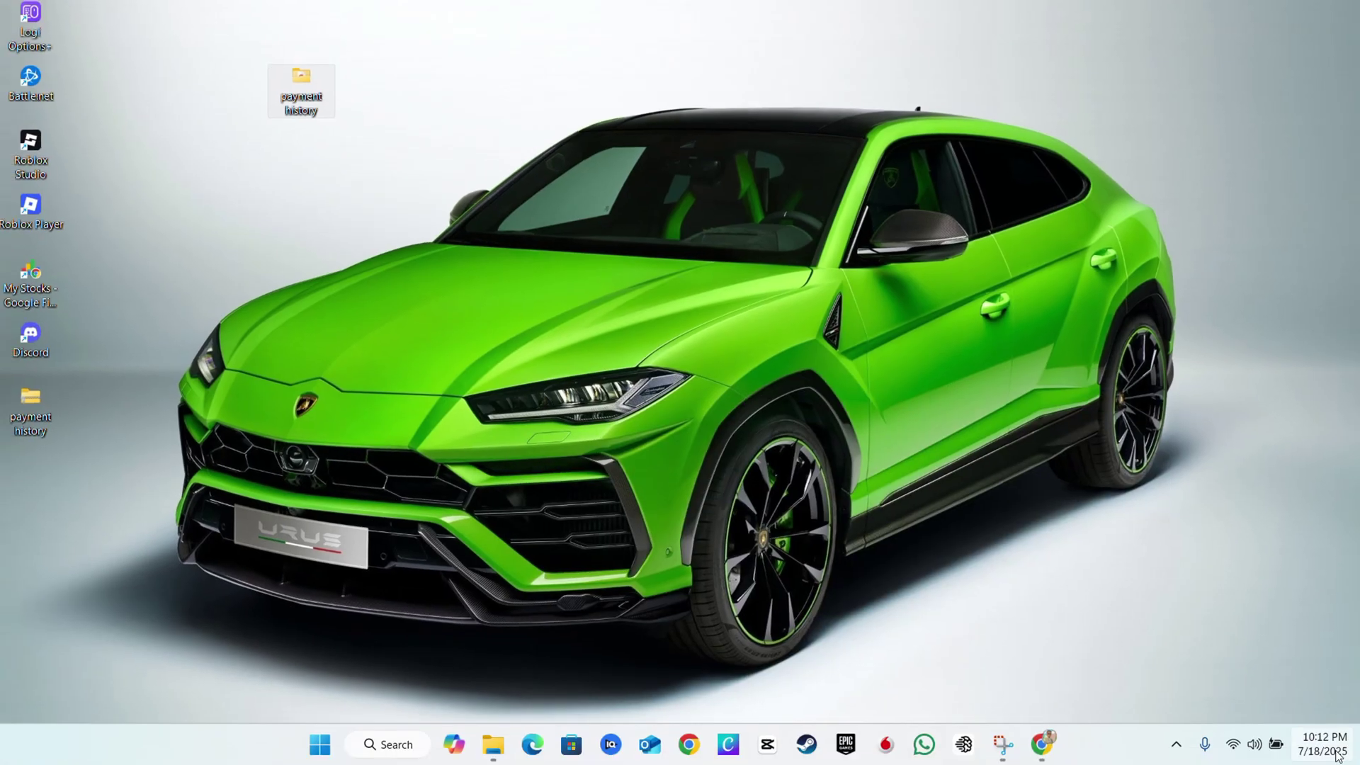
pyautogui.click(1322, 744)
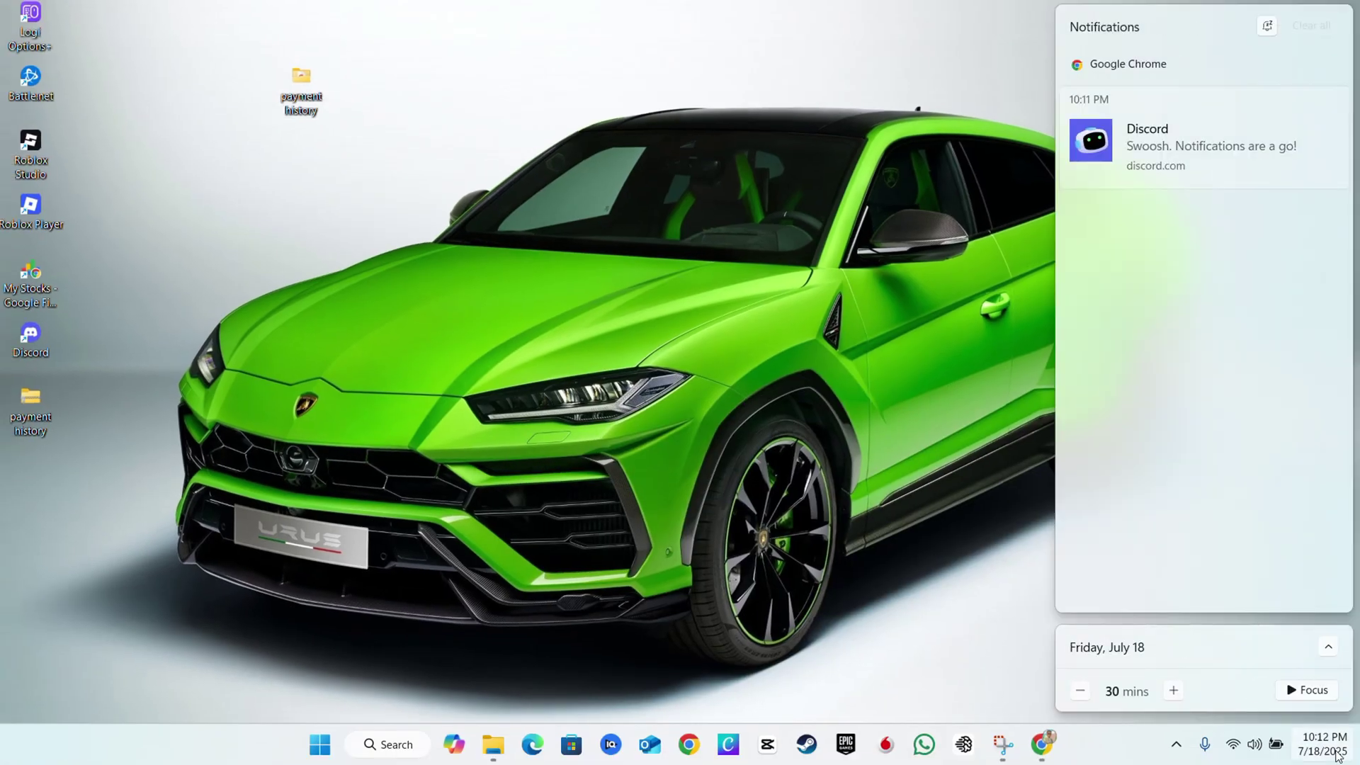
pyautogui.moveTo(1015, 760)
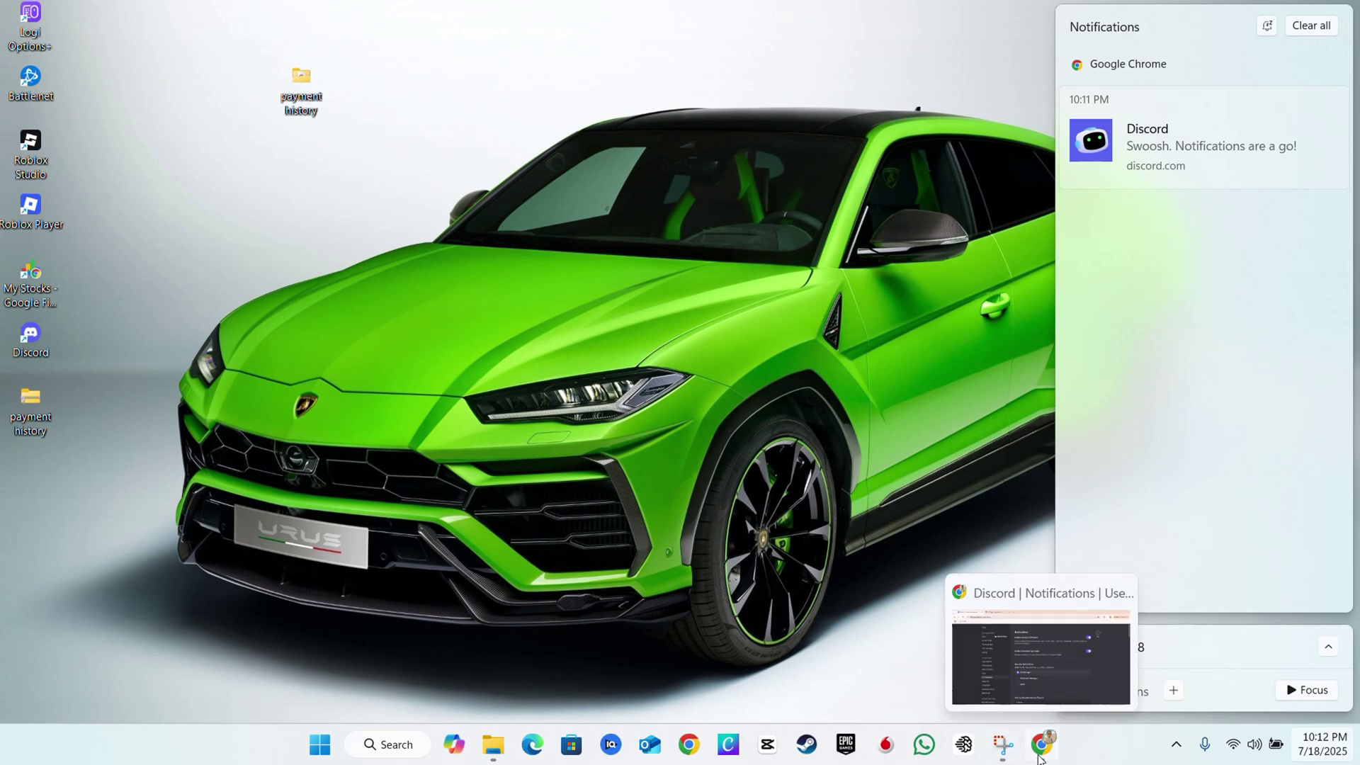
pyautogui.click(1041, 655)
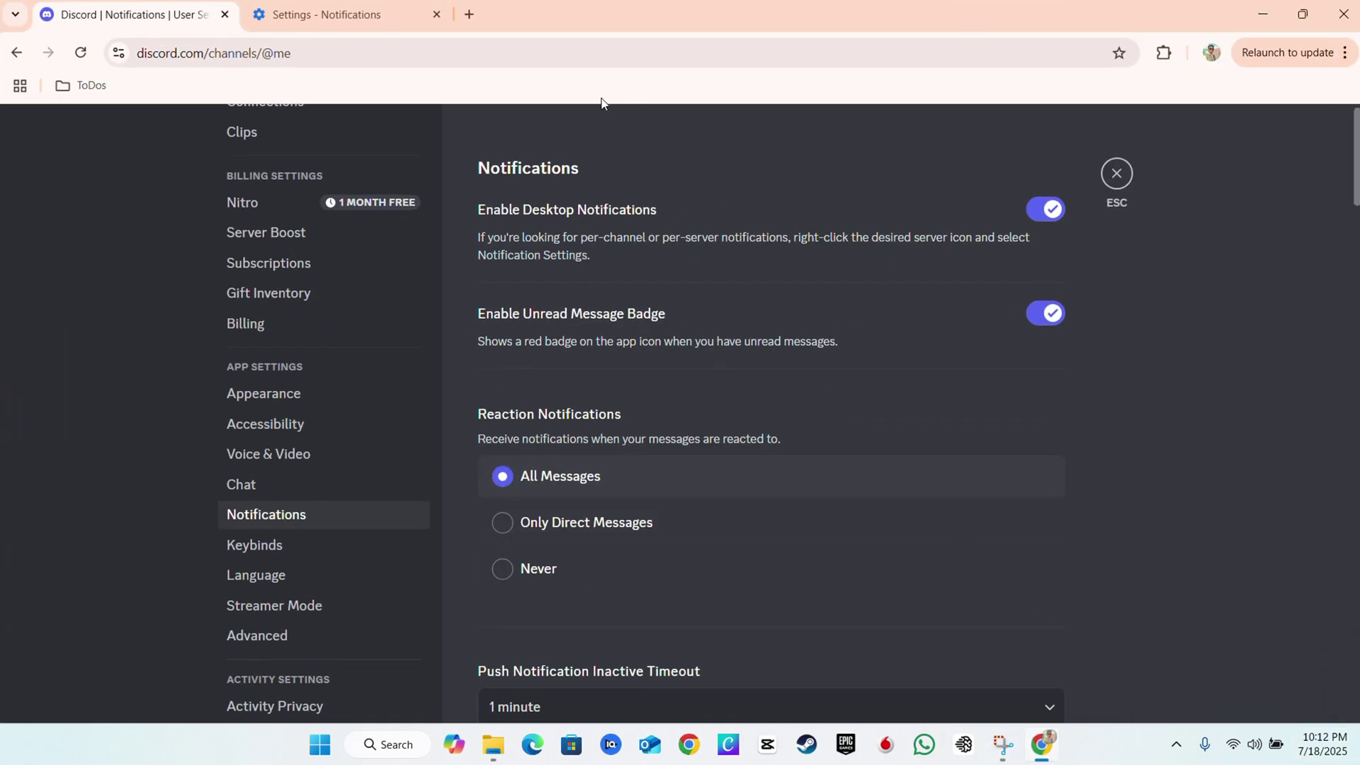